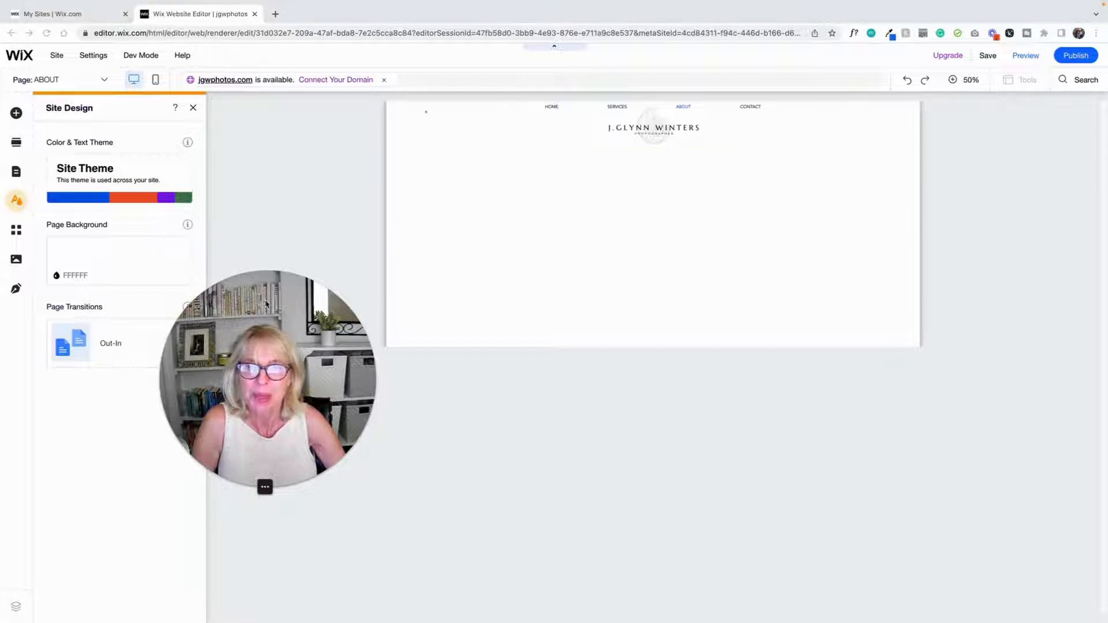
left_click_drag(264, 305, 451, 379)
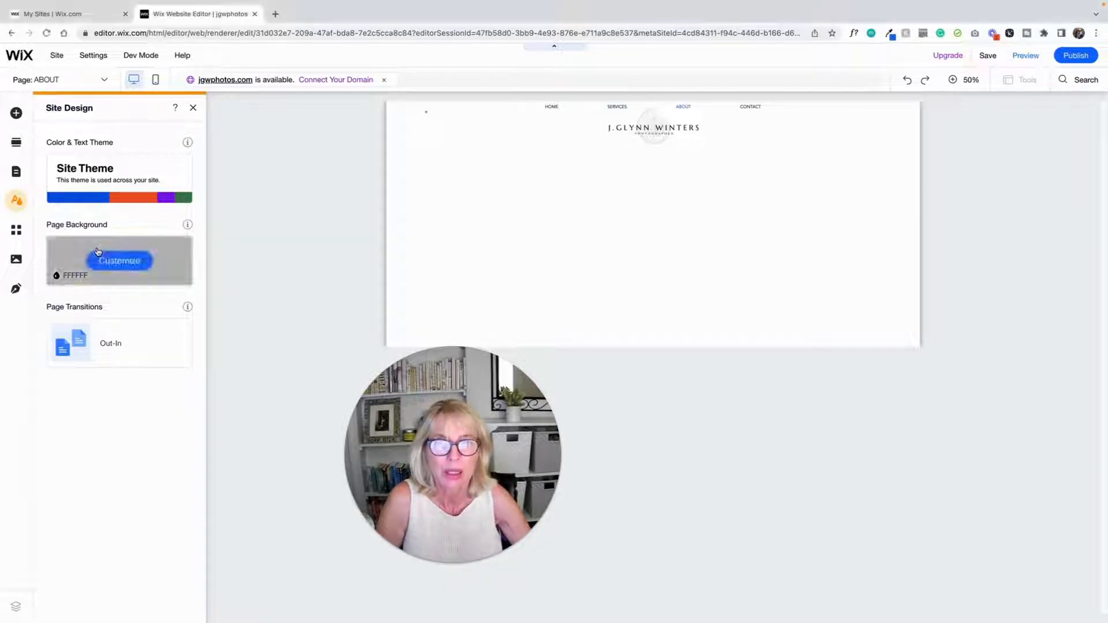
Browse the selected background images and videos available for the About page's background
left_click(107, 263)
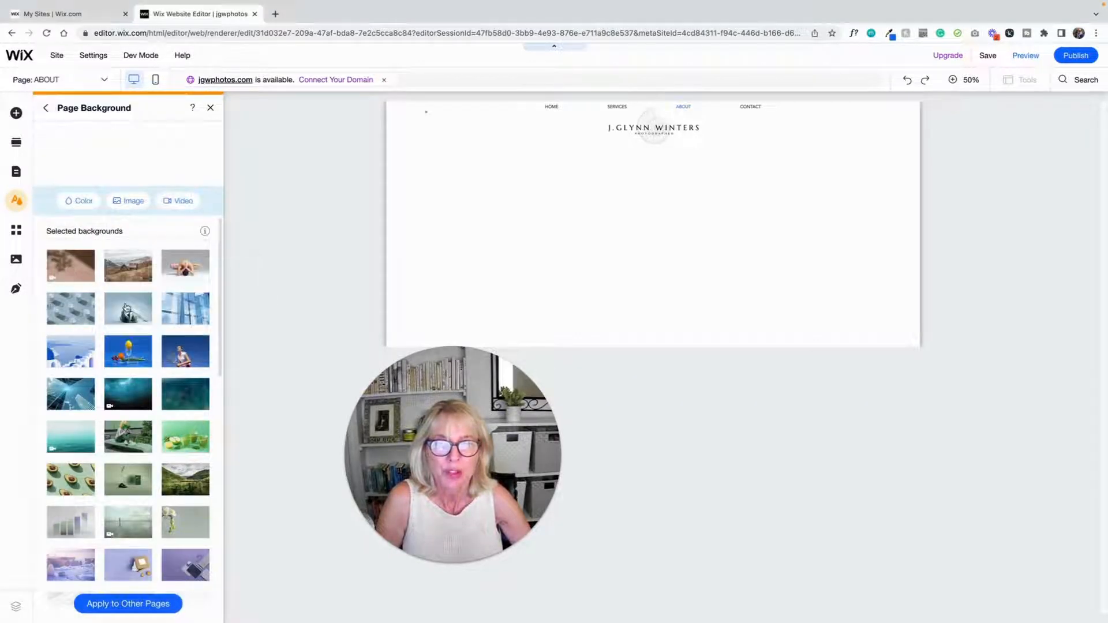
mouse_move(184, 308)
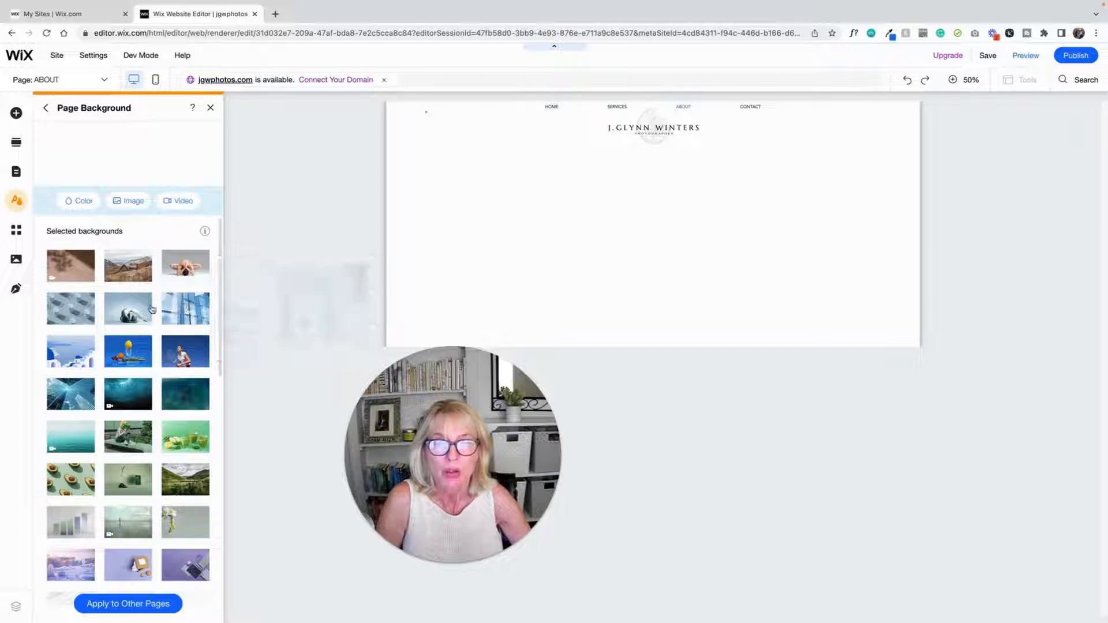
mouse_move(149, 325)
scroll(148, 325, "down", 10)
mouse_move(65, 330)
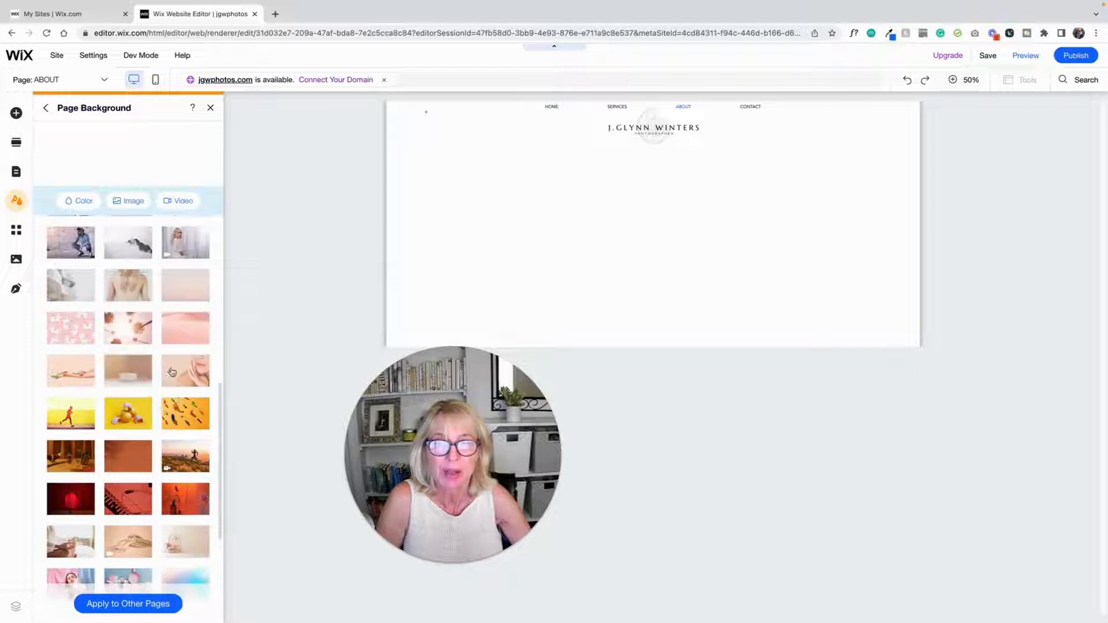
mouse_move(184, 330)
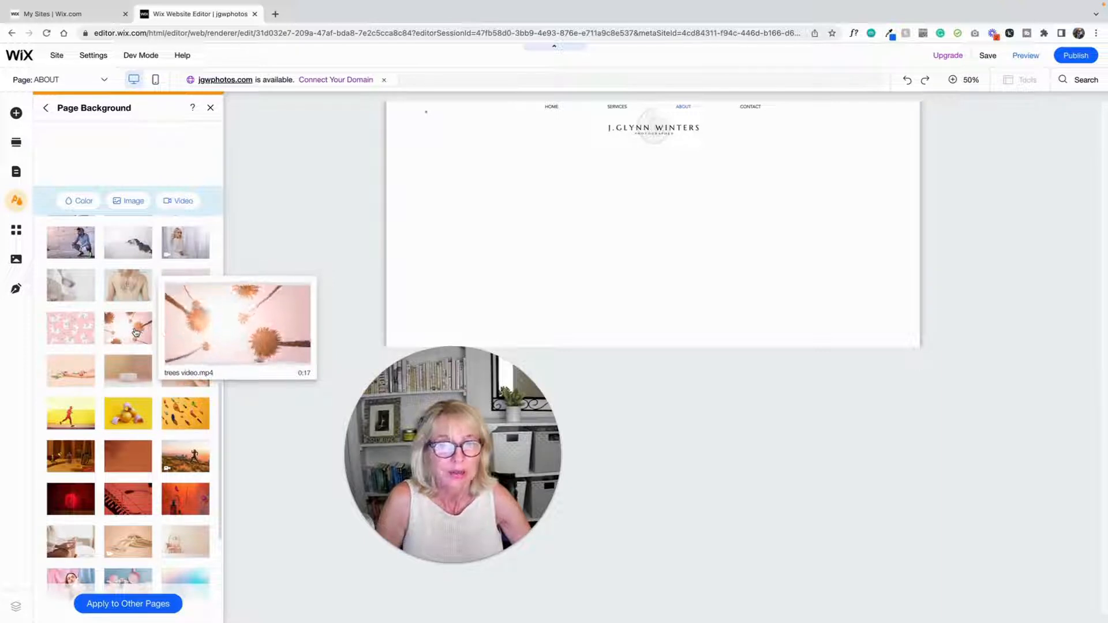
scroll(136, 333, "down", 1)
scroll(135, 332, "down", 3)
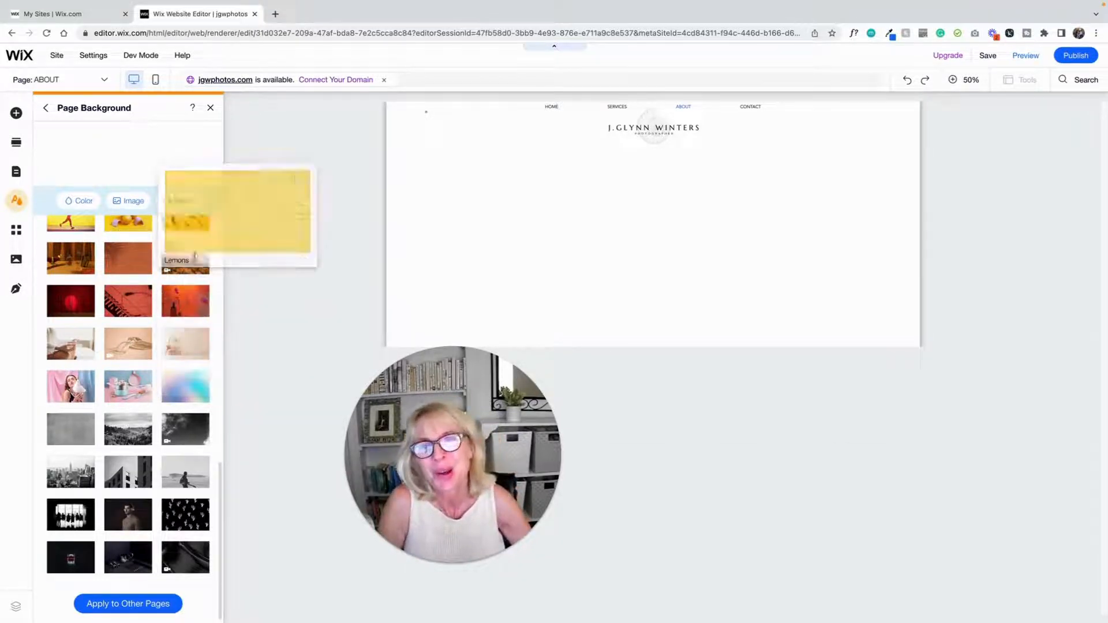
mouse_move(129, 276)
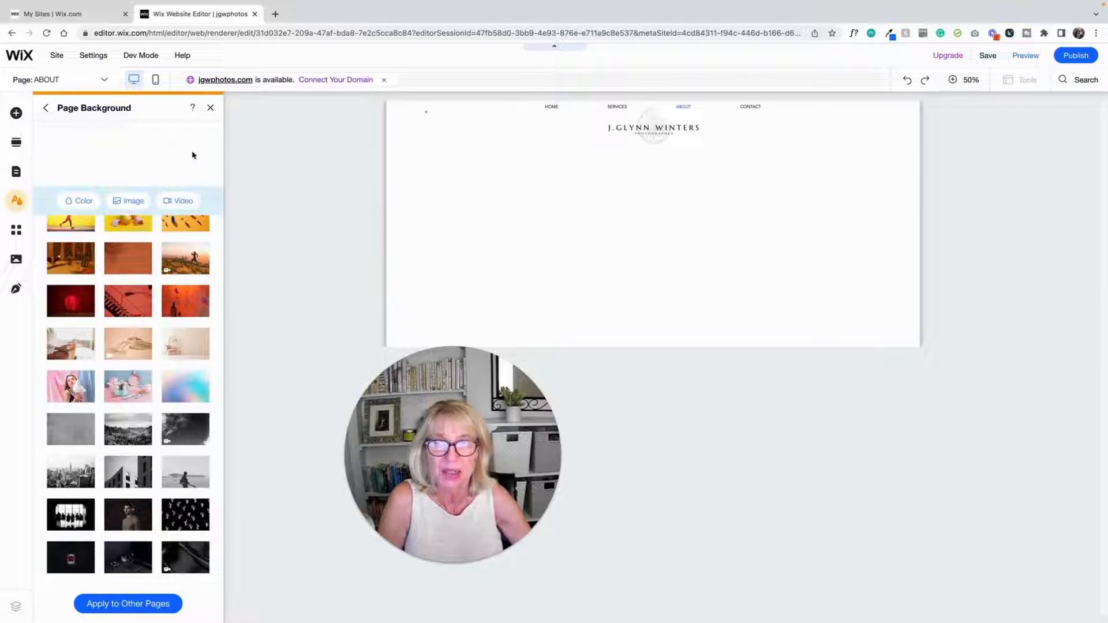
left_click(209, 108)
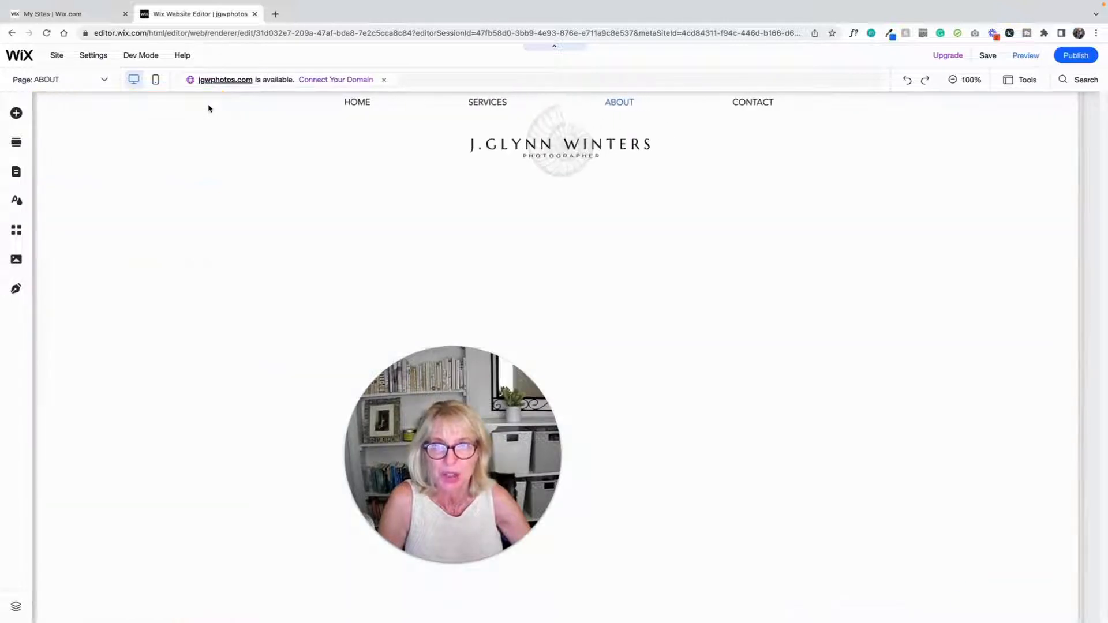
Examine the available page transition options in the site design settings
left_click(17, 201)
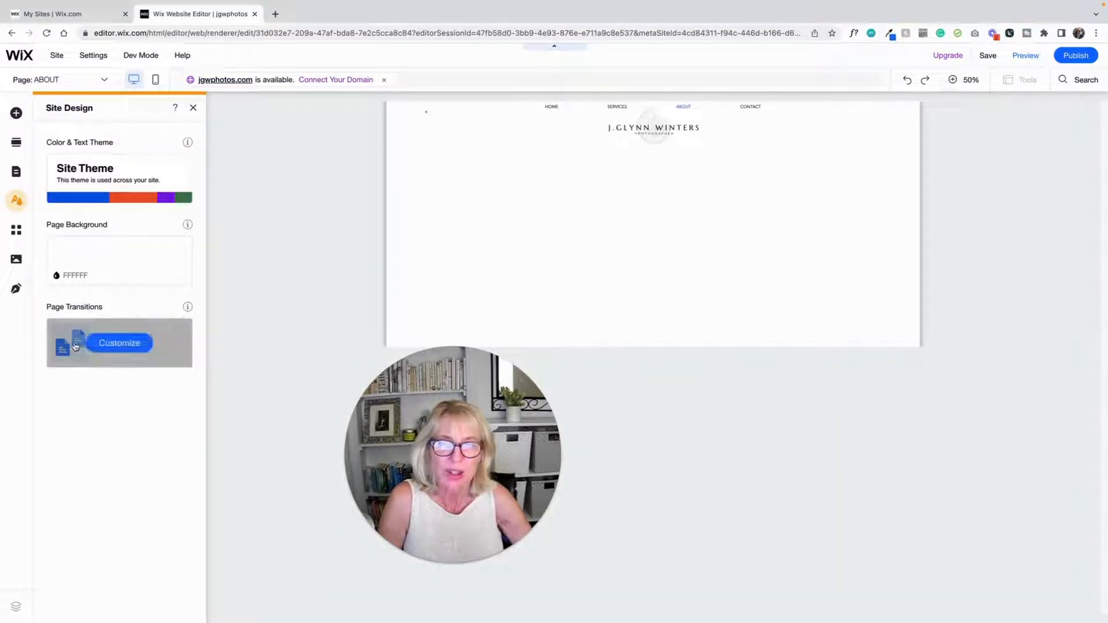
left_click(141, 344)
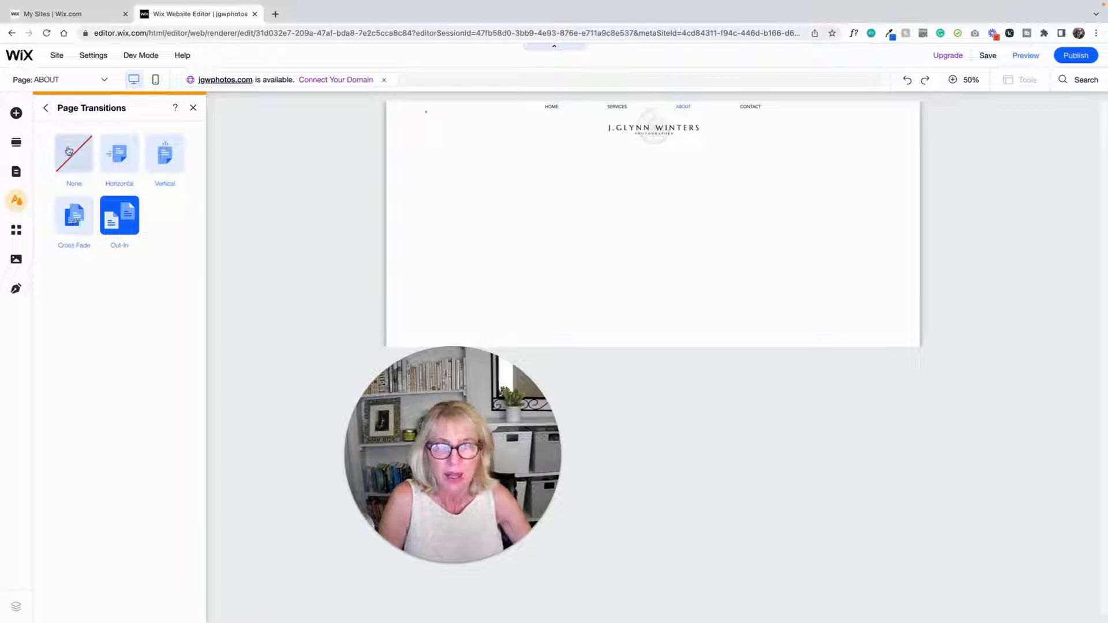
left_click(46, 109)
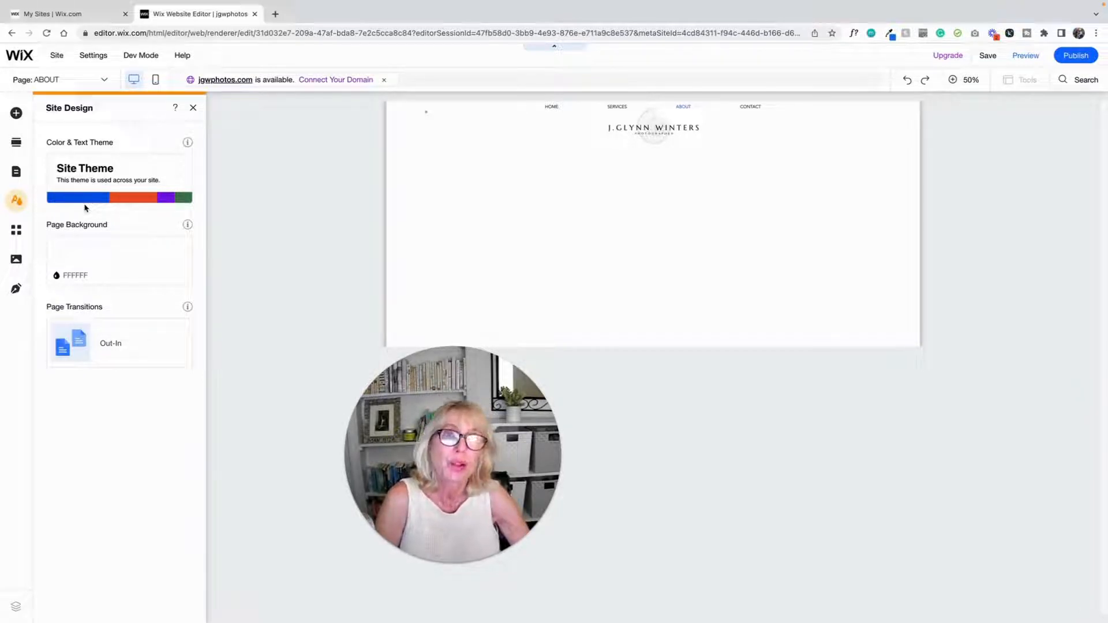
Review the featured color and text themes and the five colors of the current site theme
left_click(128, 180)
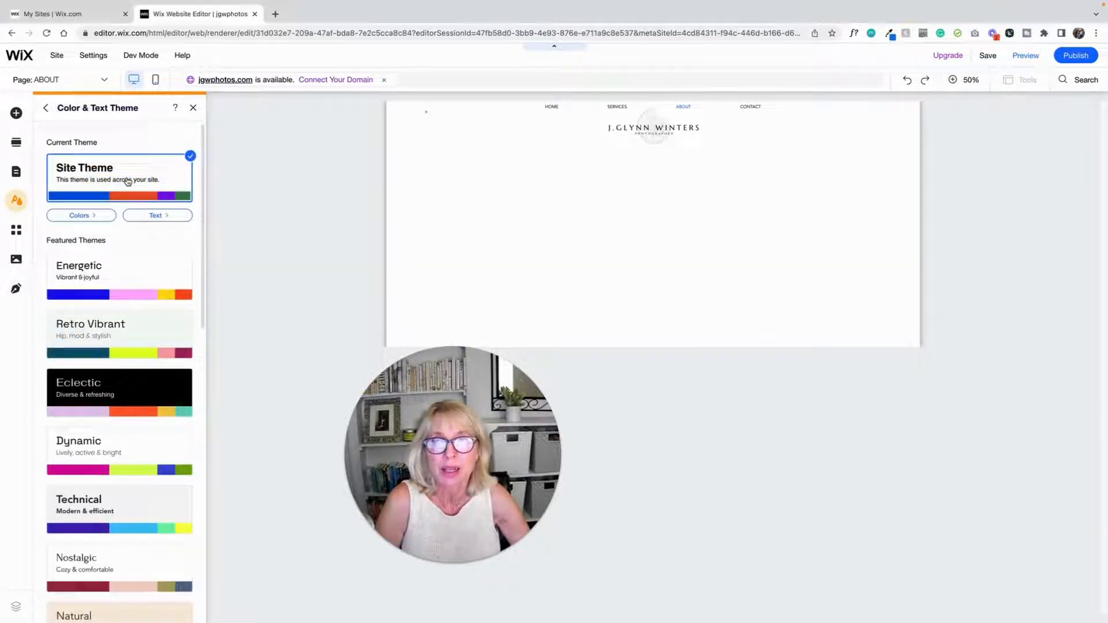
scroll(199, 280, "down", 1)
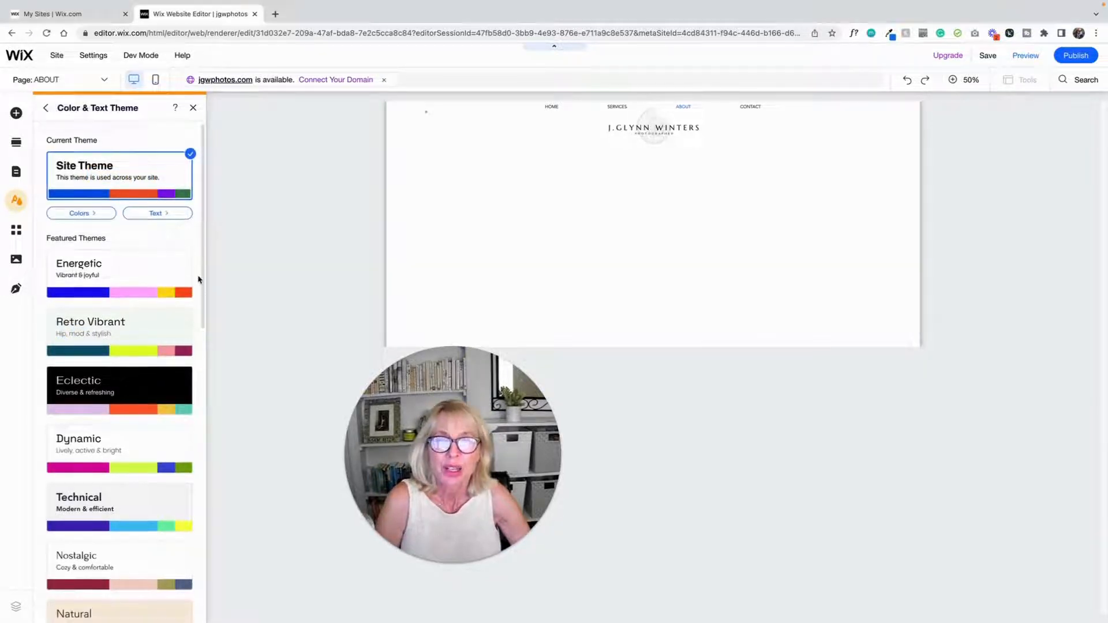
scroll(198, 279, "down", 7)
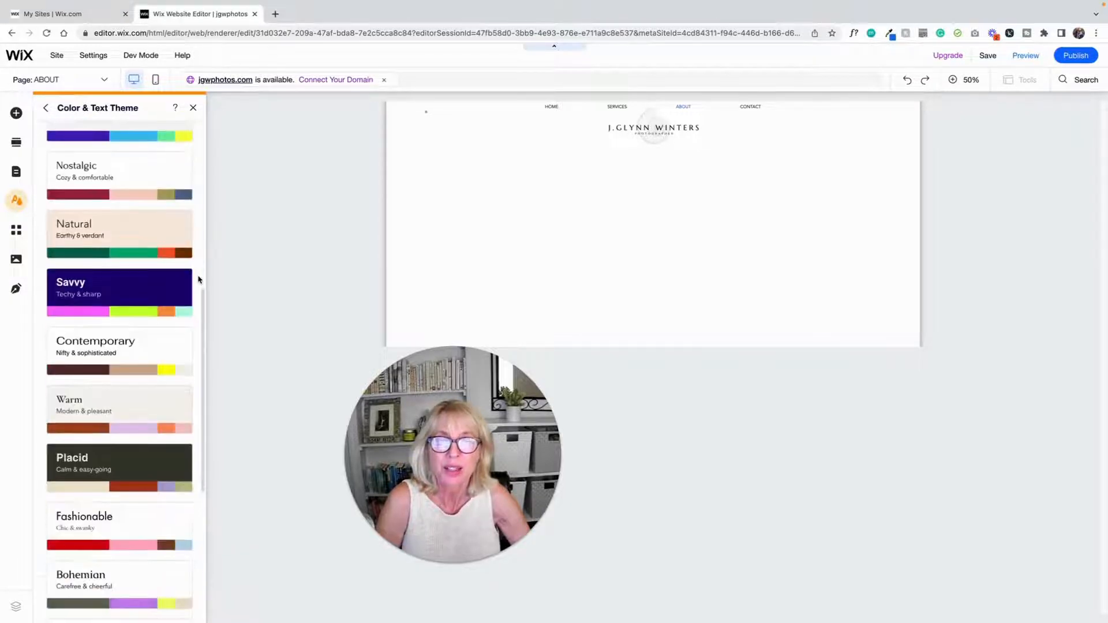
scroll(199, 279, "down", 4)
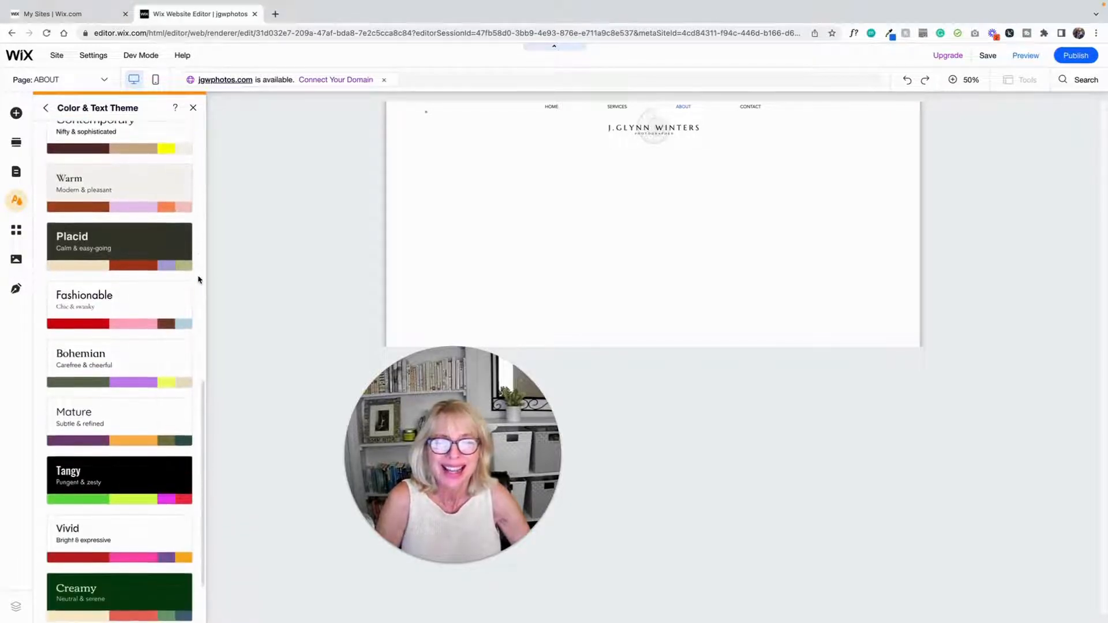
scroll(199, 279, "up", 2)
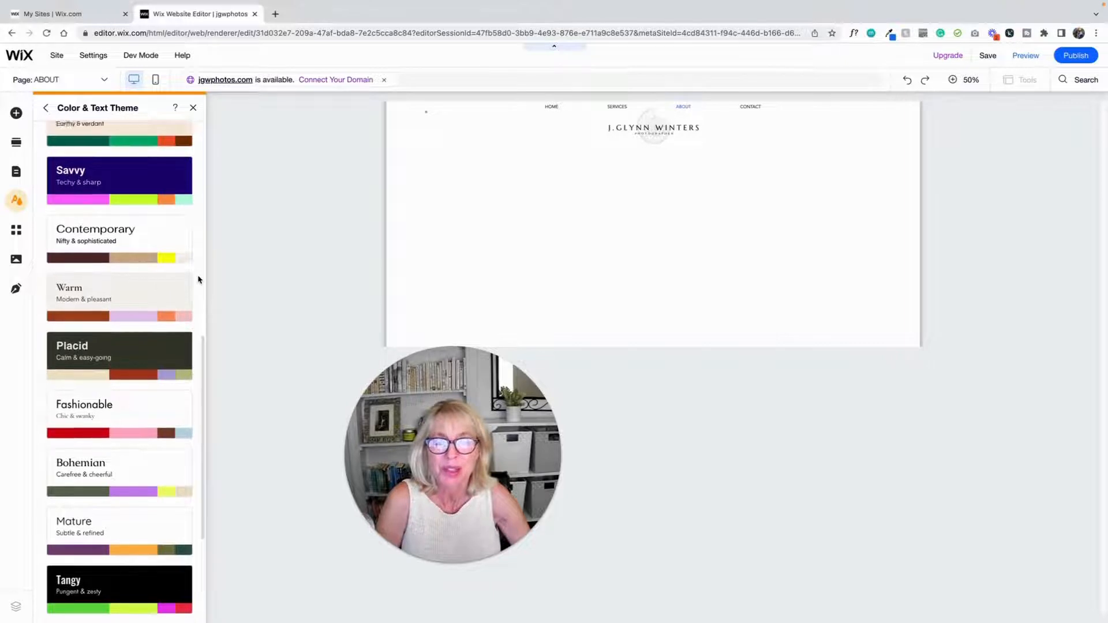
scroll(198, 280, "up", 10)
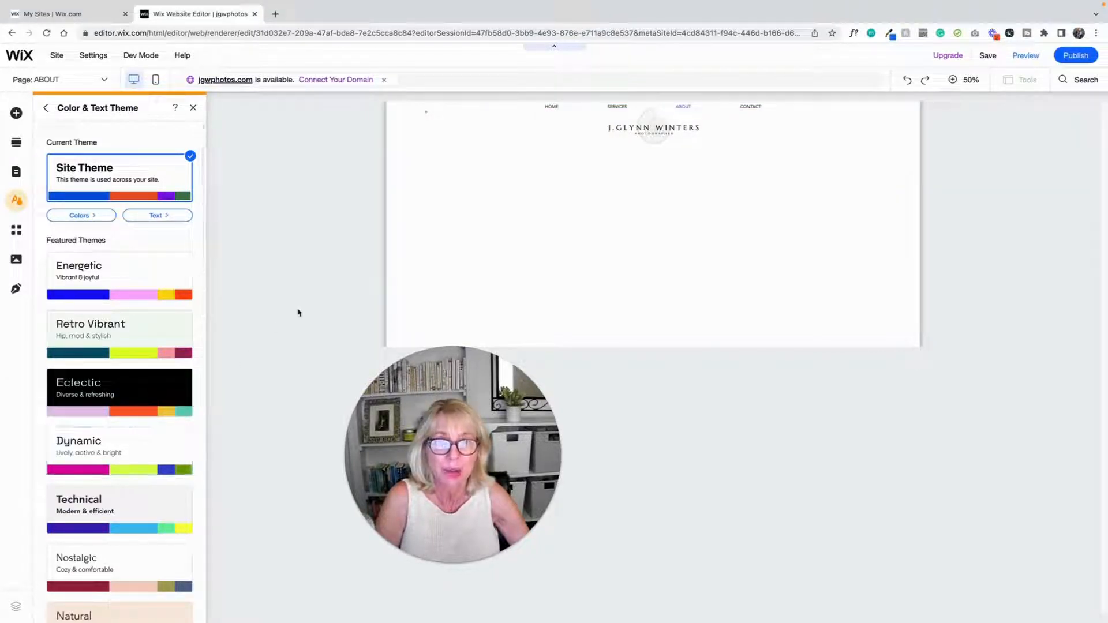
left_click(92, 215)
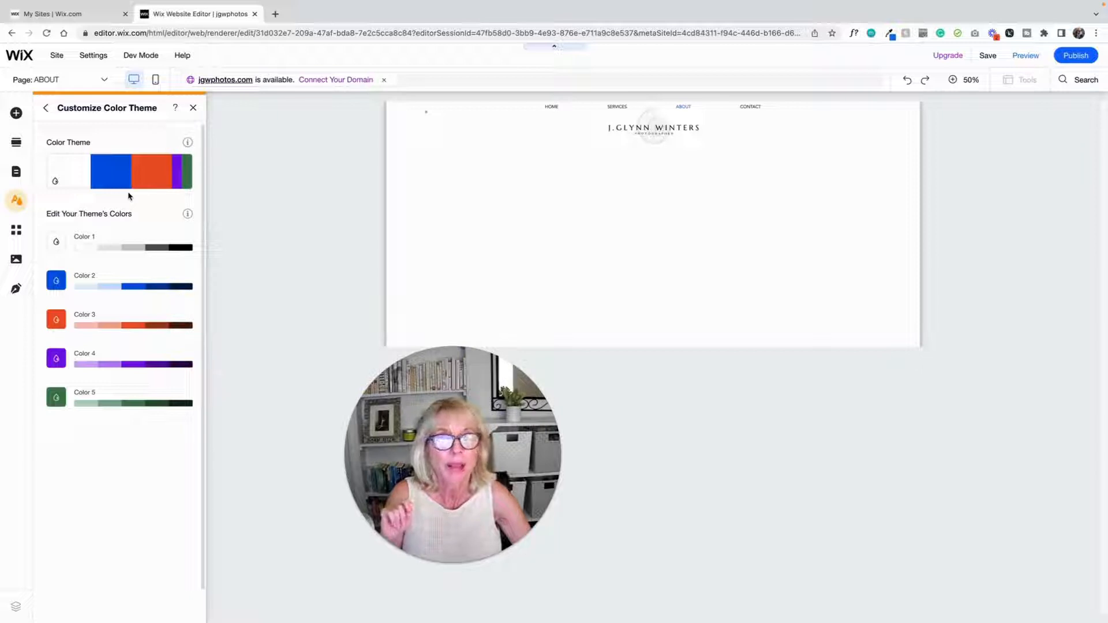
left_click(43, 110)
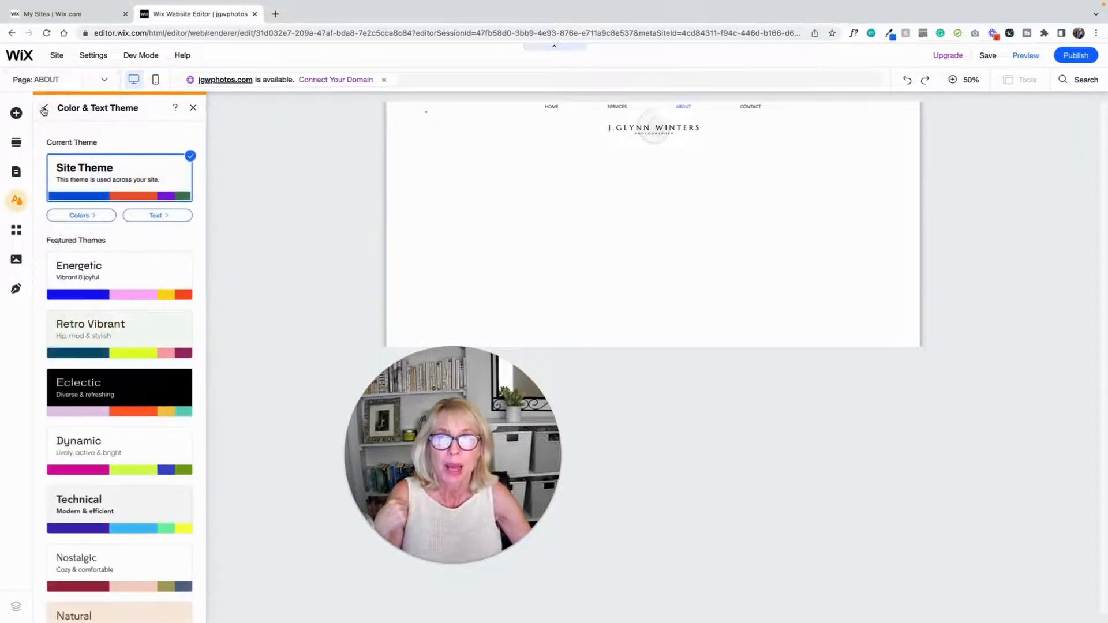
Set the site theme's Heading 1 text style to Avenir Light at 40 px and apply it
left_click(159, 218)
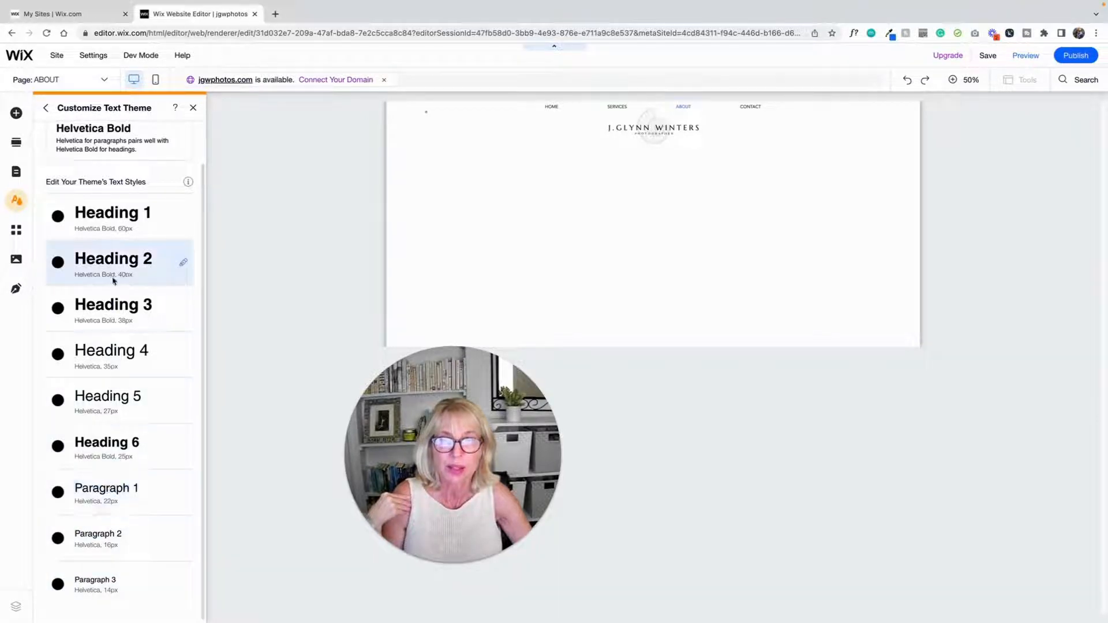
left_click(148, 227)
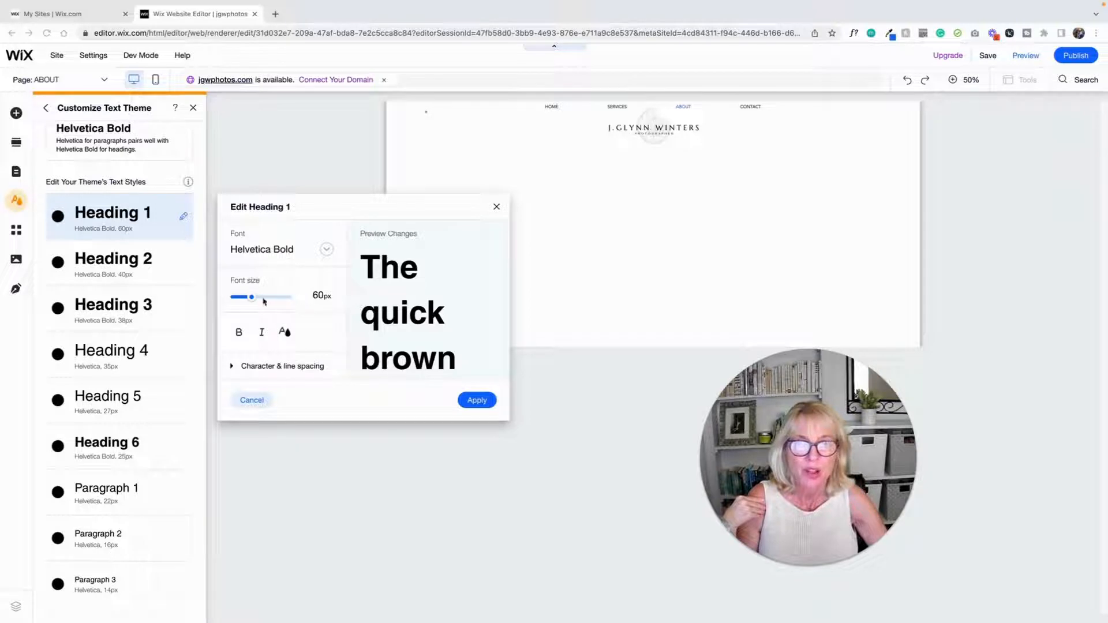
left_click(324, 293)
type("40")
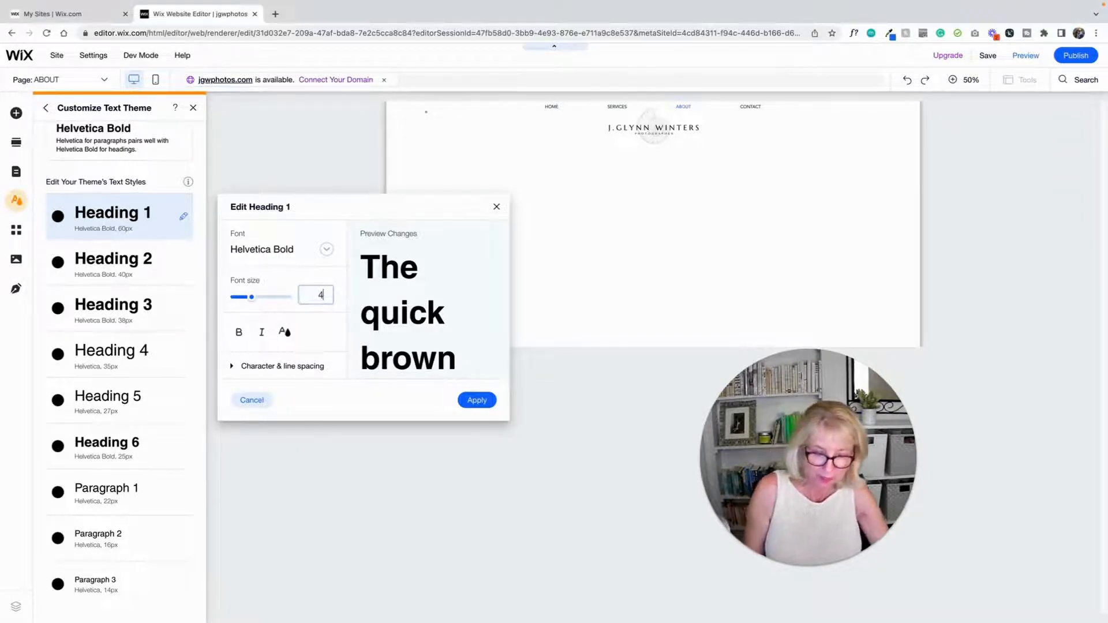
left_click(327, 249)
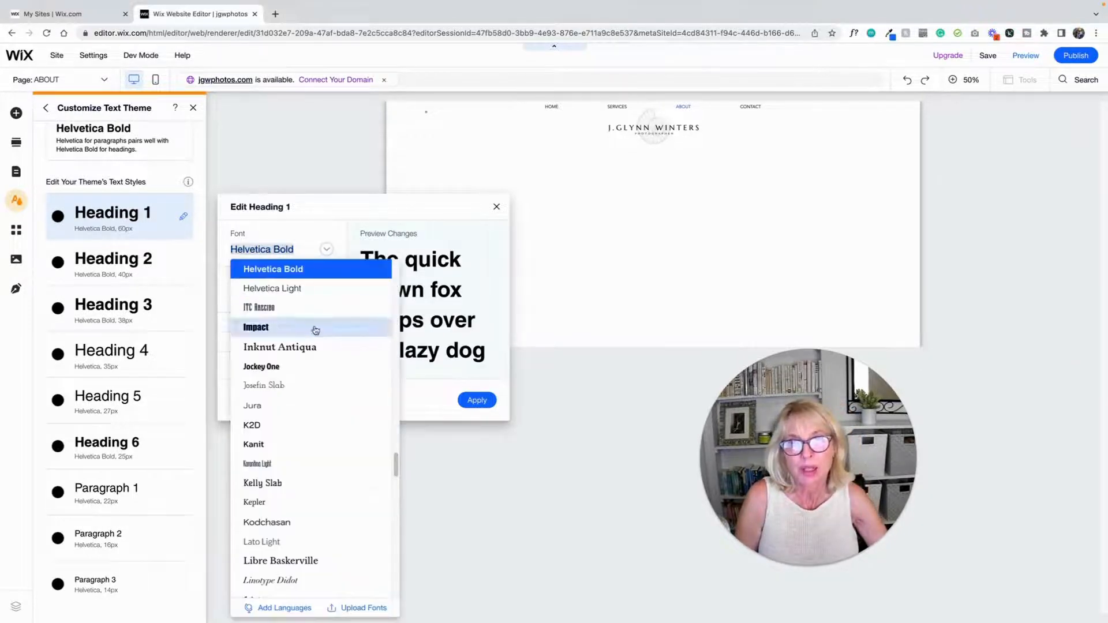
scroll(315, 325, "up", 3)
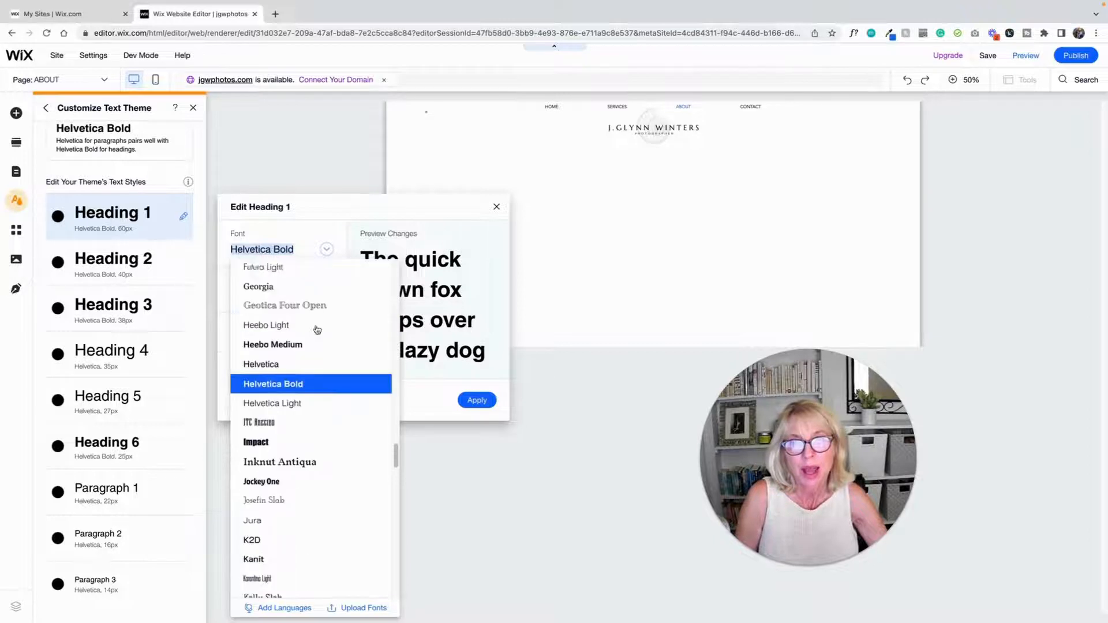
left_click(298, 249)
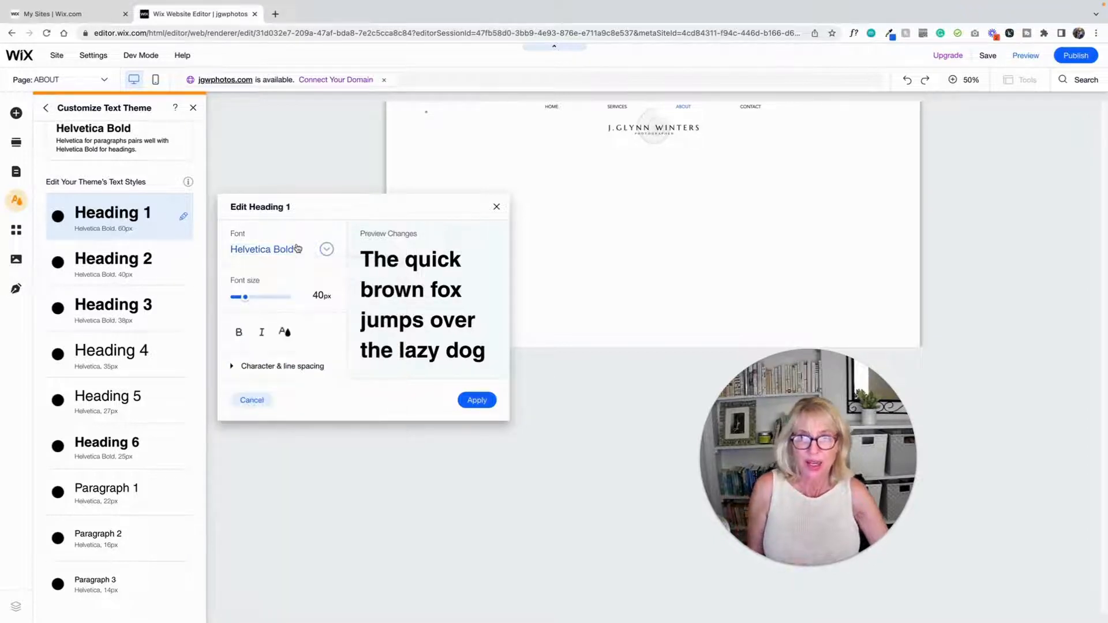
type("Avenida")
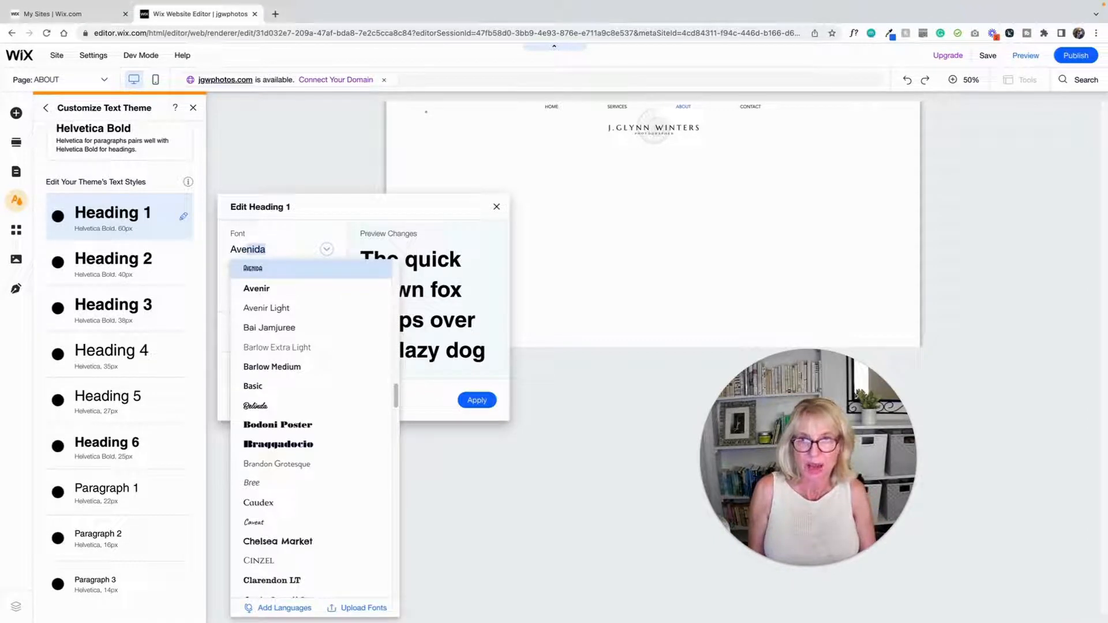
left_click(274, 310)
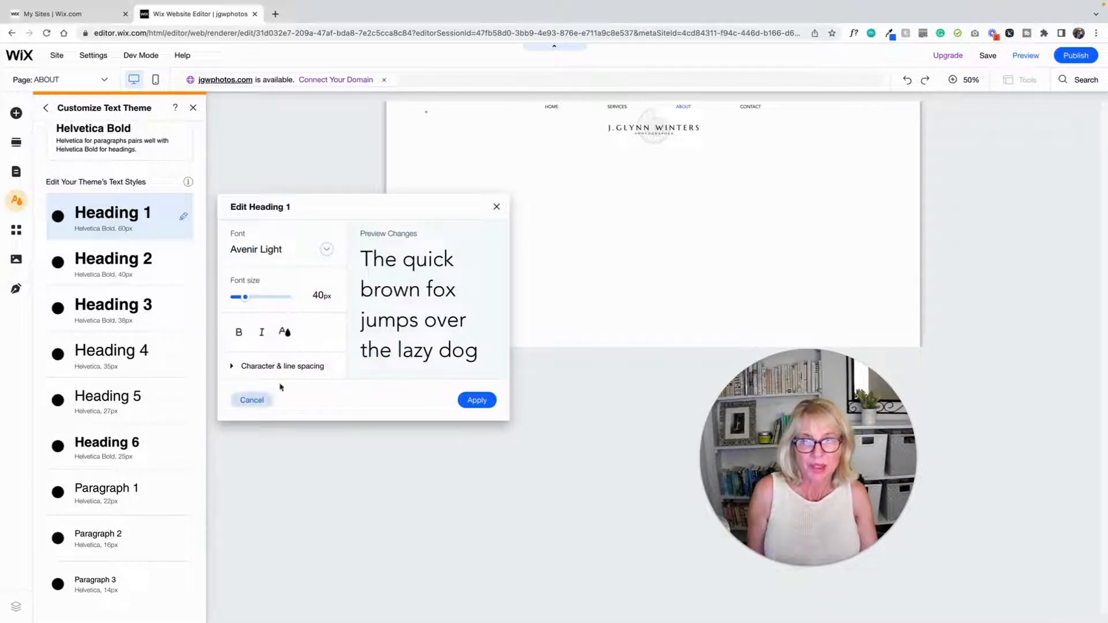
left_click(488, 402)
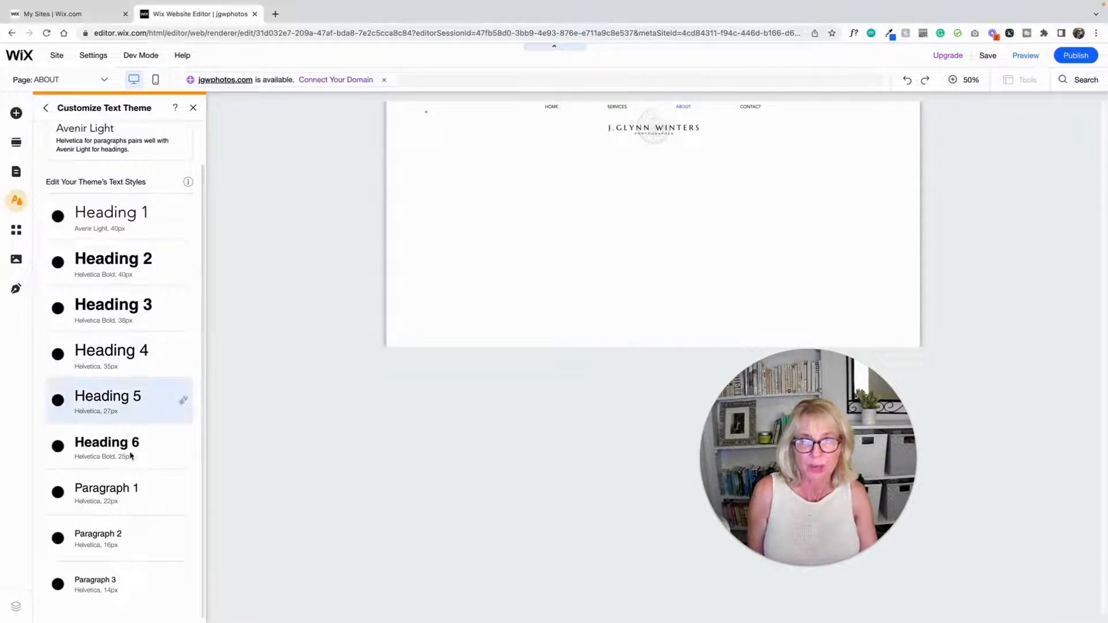
Set the site theme's Paragraph 3 text style to Avenir Light at 12 px and apply it
left_click(183, 586)
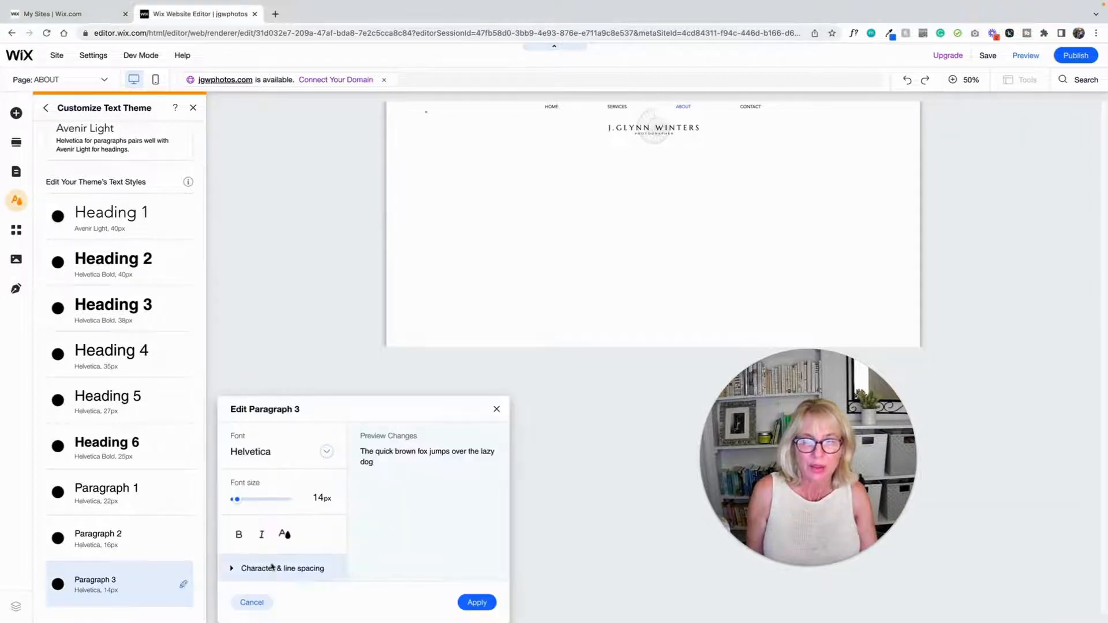
left_click(320, 498)
type("12")
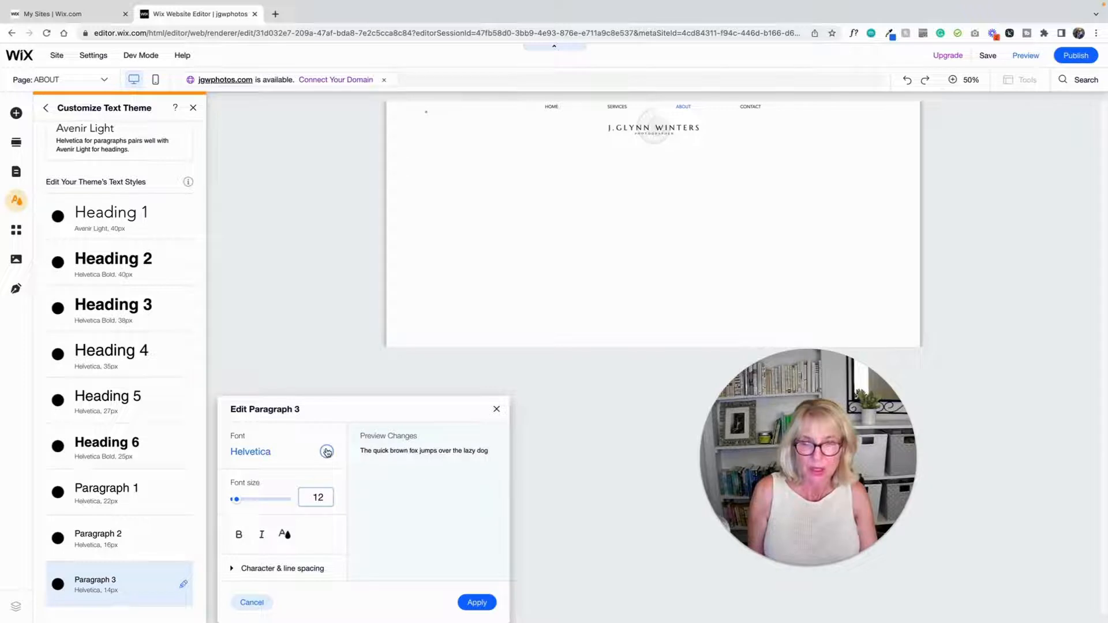
key("Return")
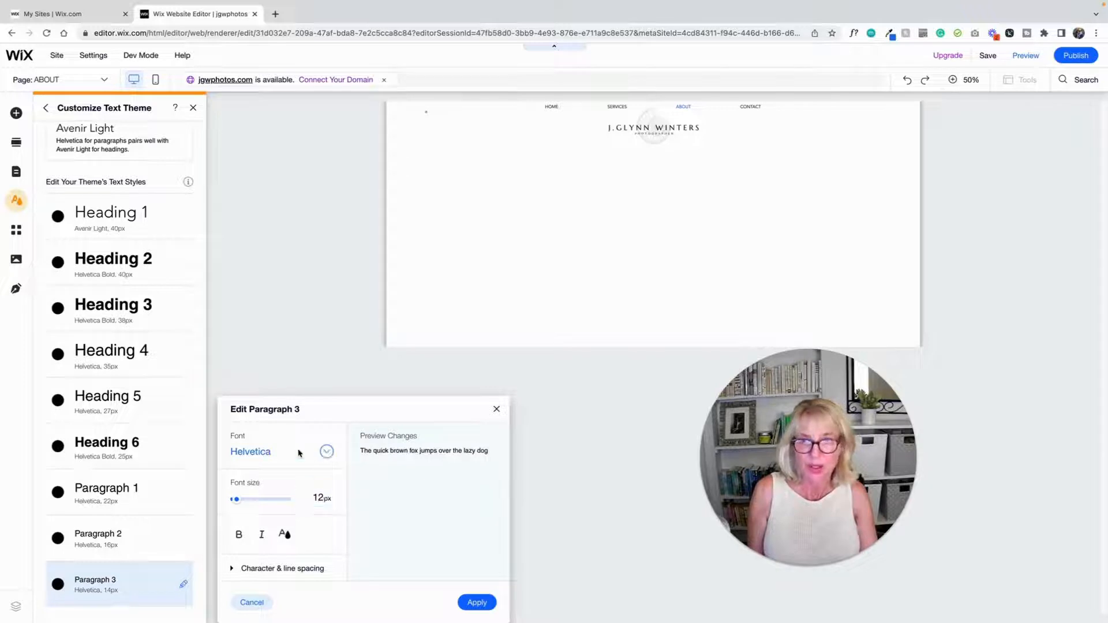
left_click(300, 453)
type("Avenida")
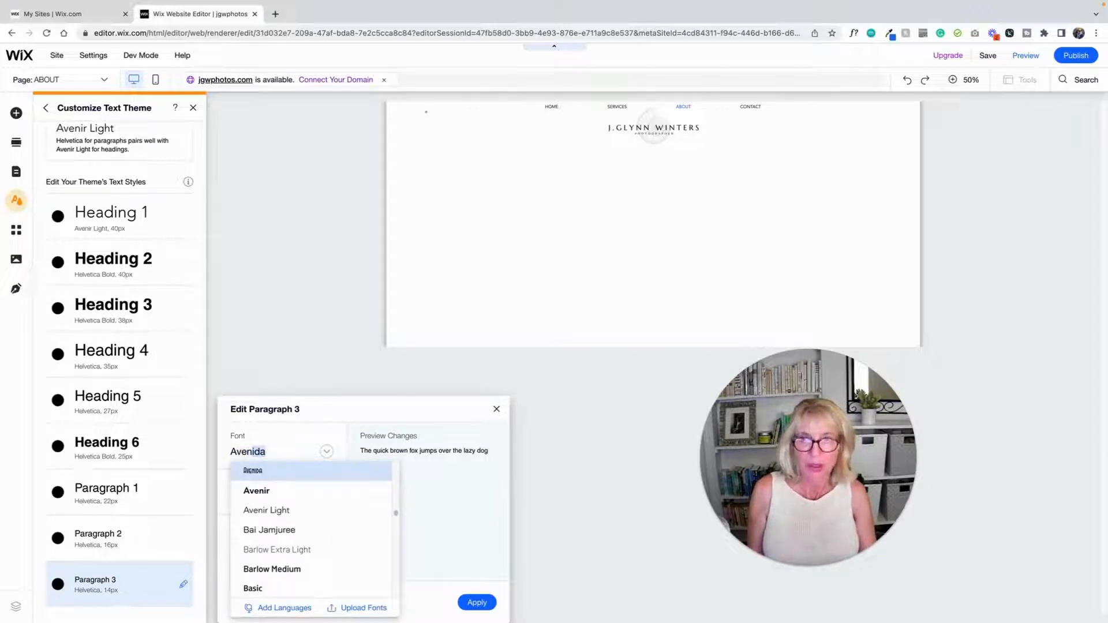
left_click(266, 510)
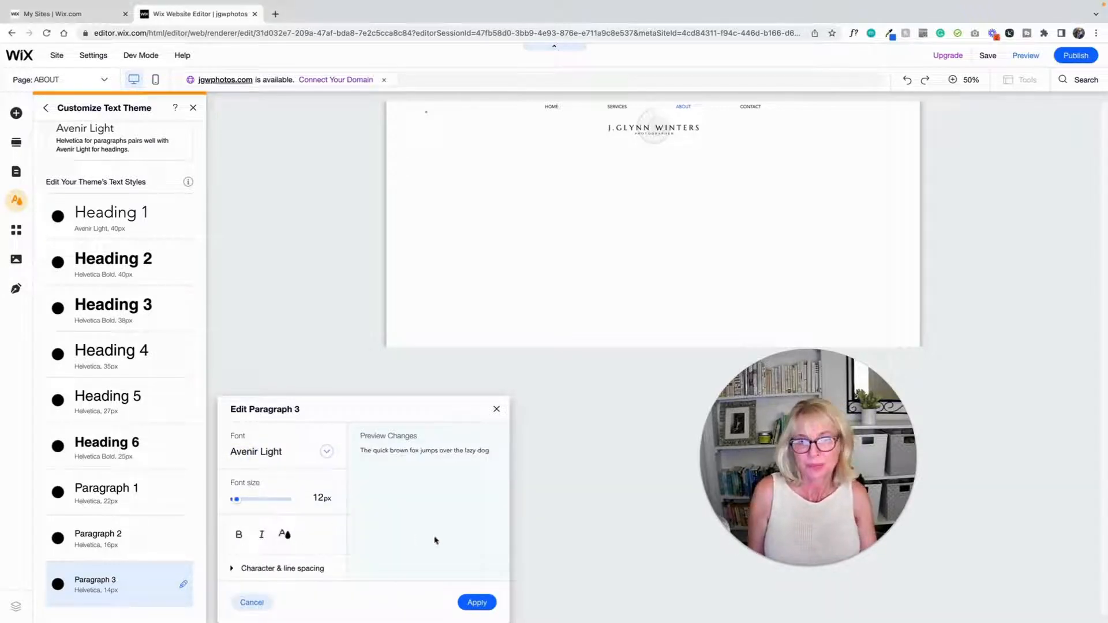
left_click(469, 602)
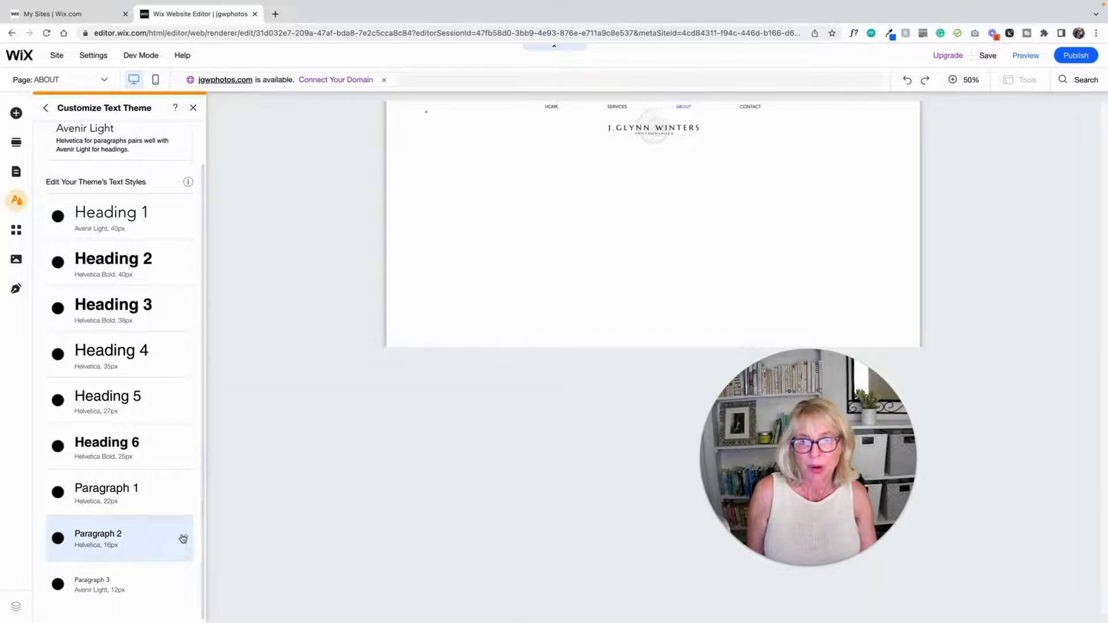
Set the site theme's Paragraph 2 text style to Avenir Light at 14 px and apply it
left_click(183, 539)
left_click(322, 499)
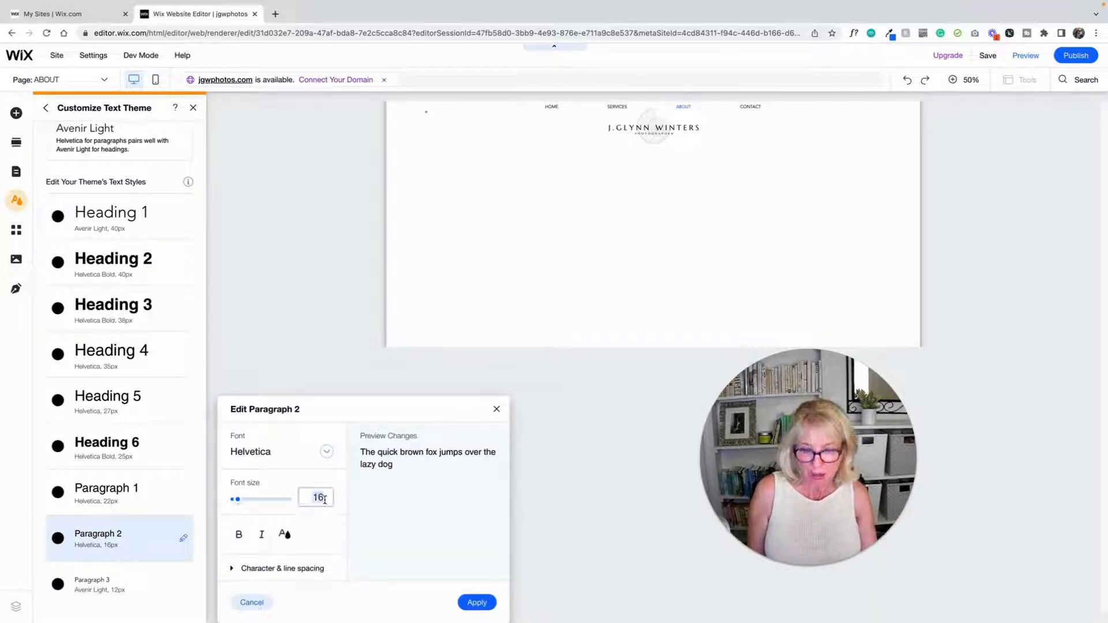
type("14")
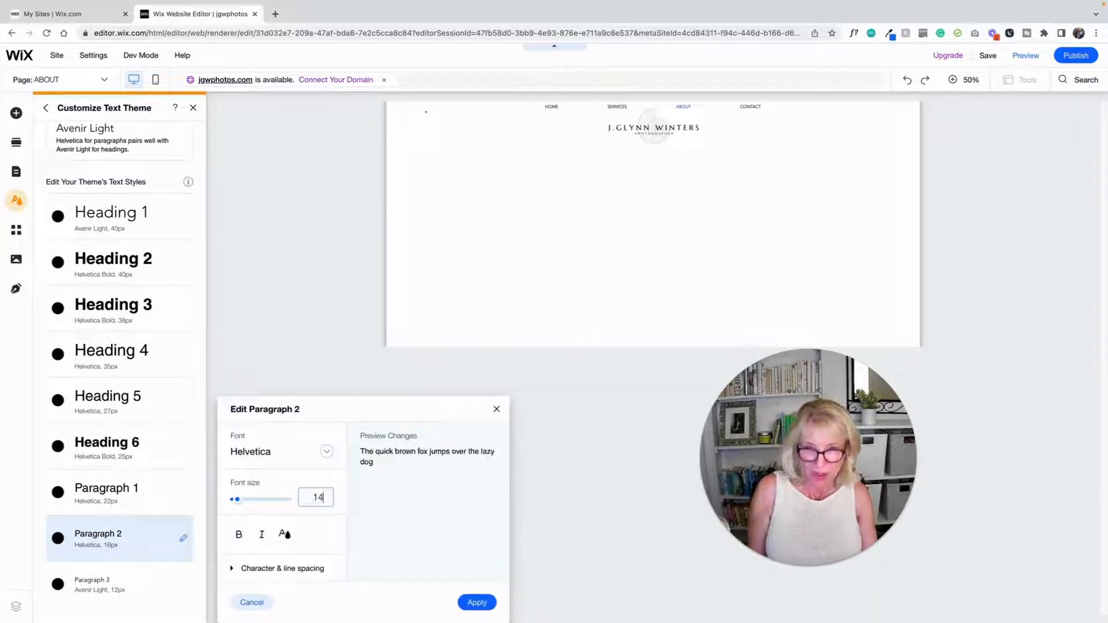
key("Return")
left_click(288, 456)
type("Aveb")
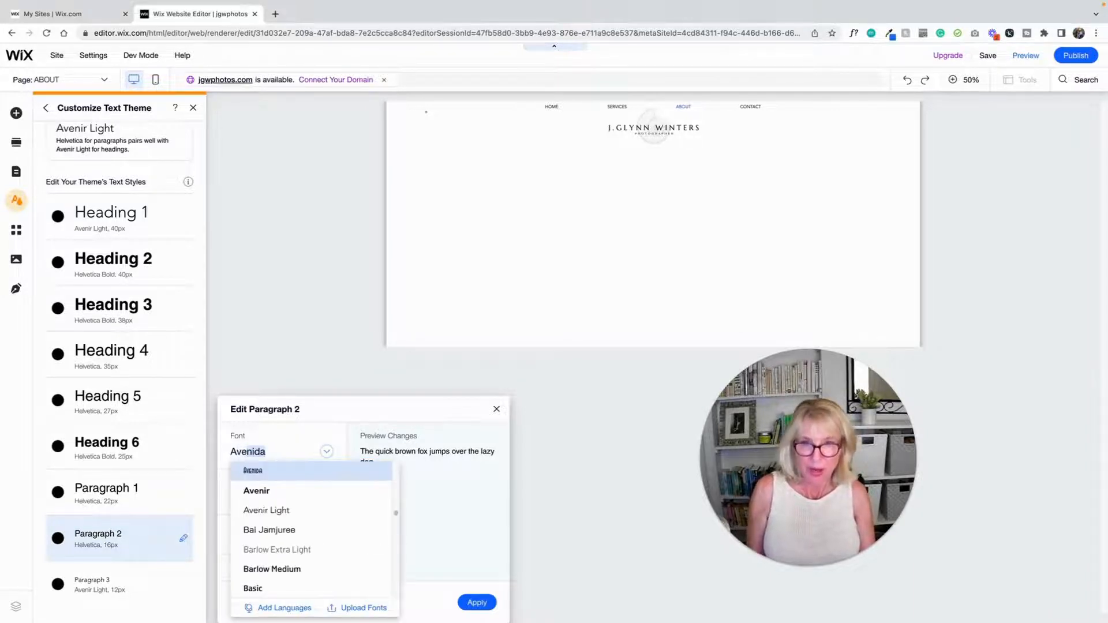
left_click(267, 511)
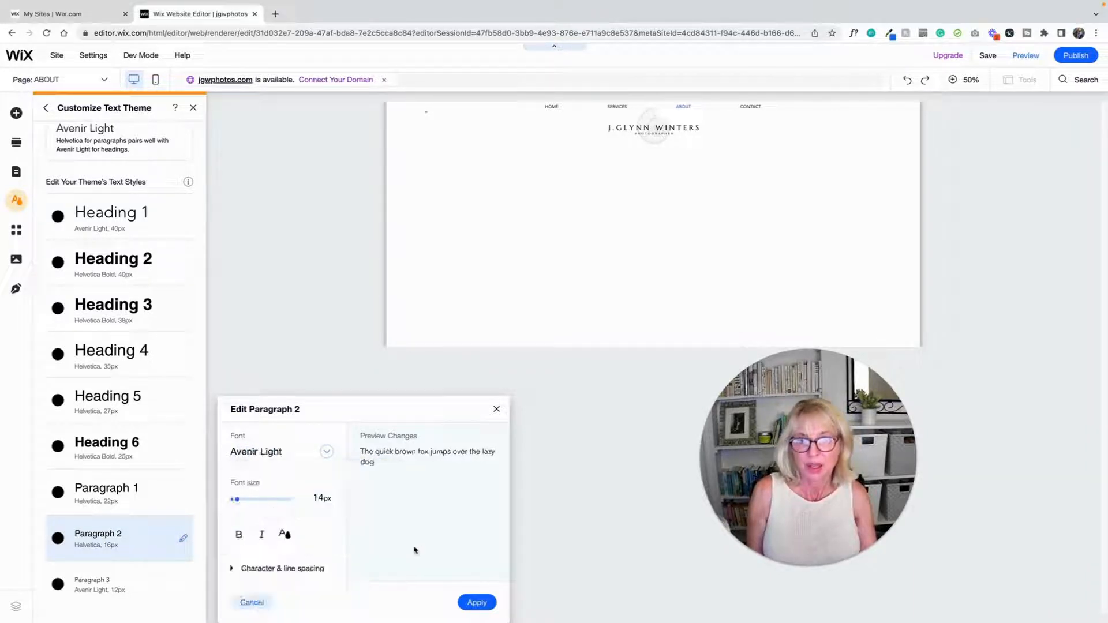
left_click(477, 603)
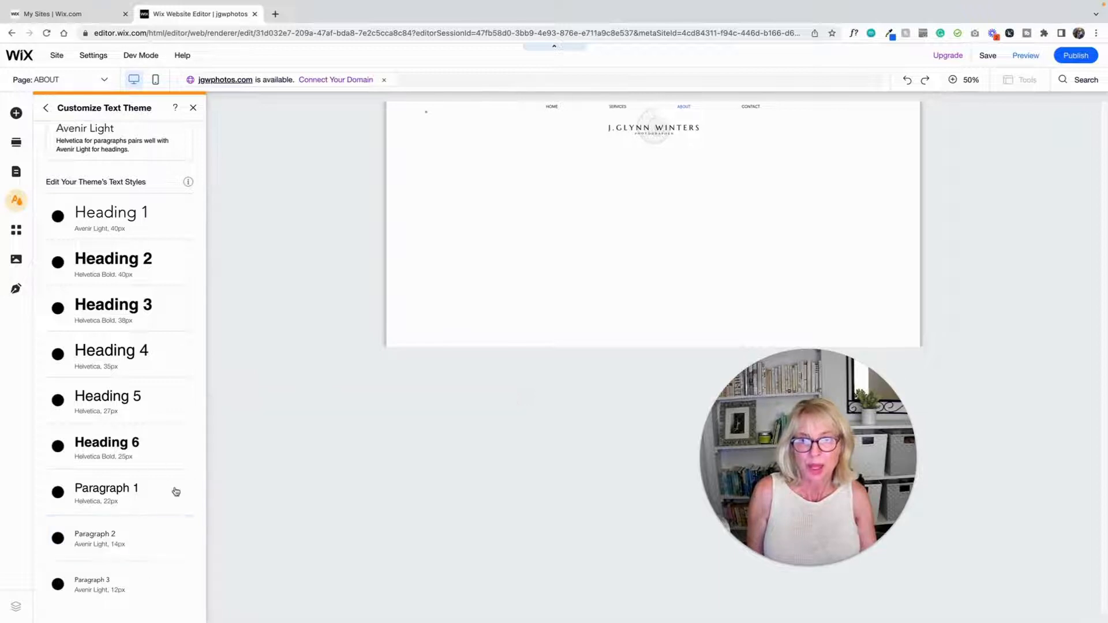
Set the site theme's Paragraph 1 text style to Avenir Light at 16 px and apply it
left_click(185, 495)
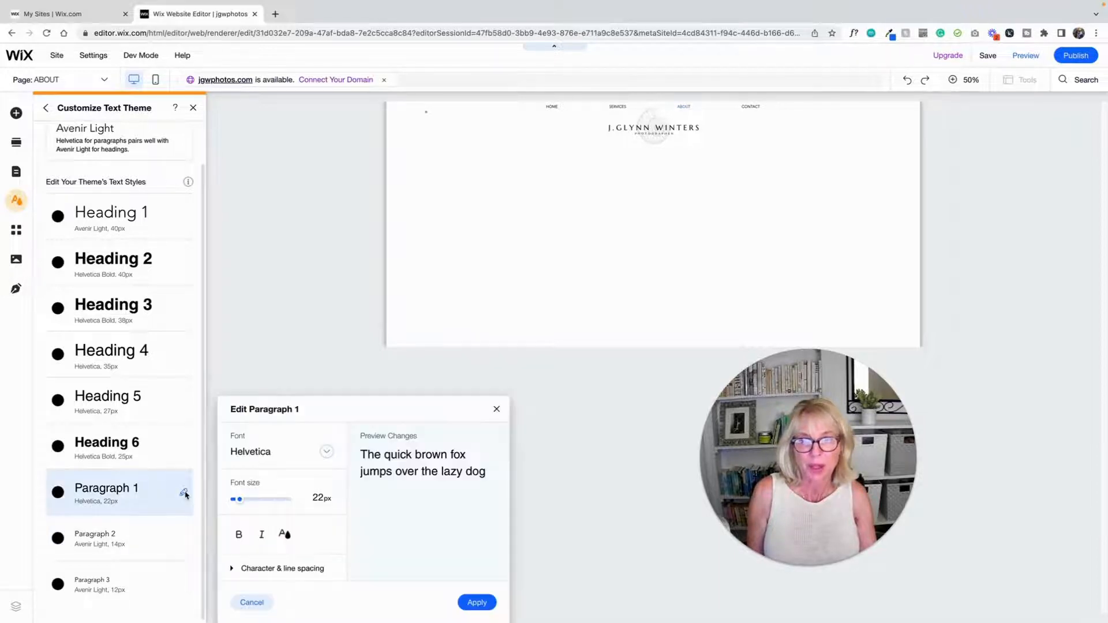
left_click(297, 458)
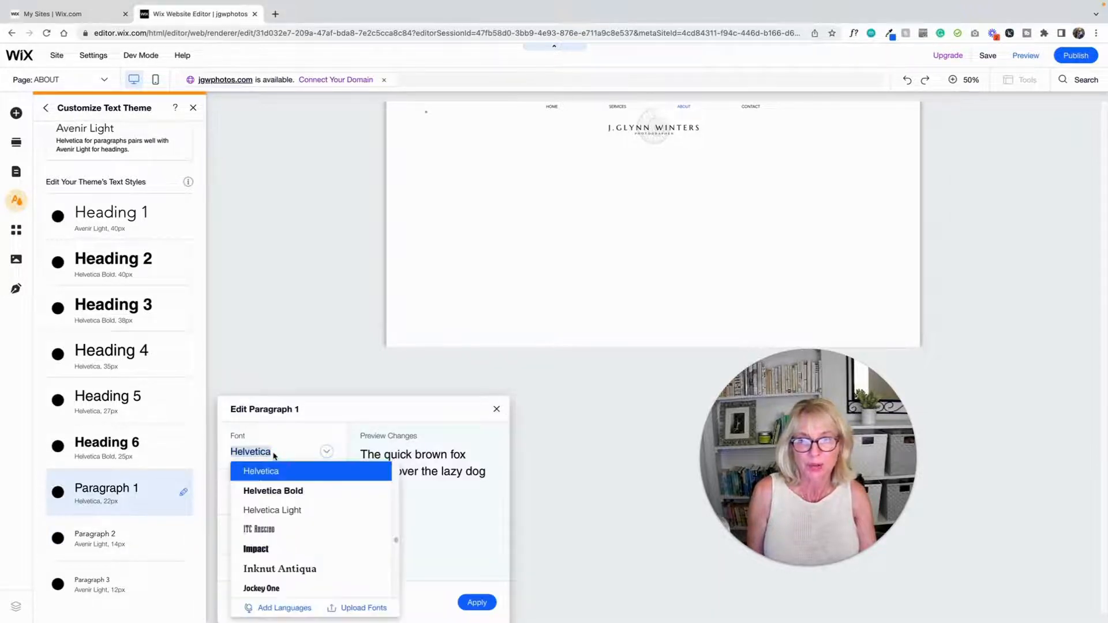
type("Avenida")
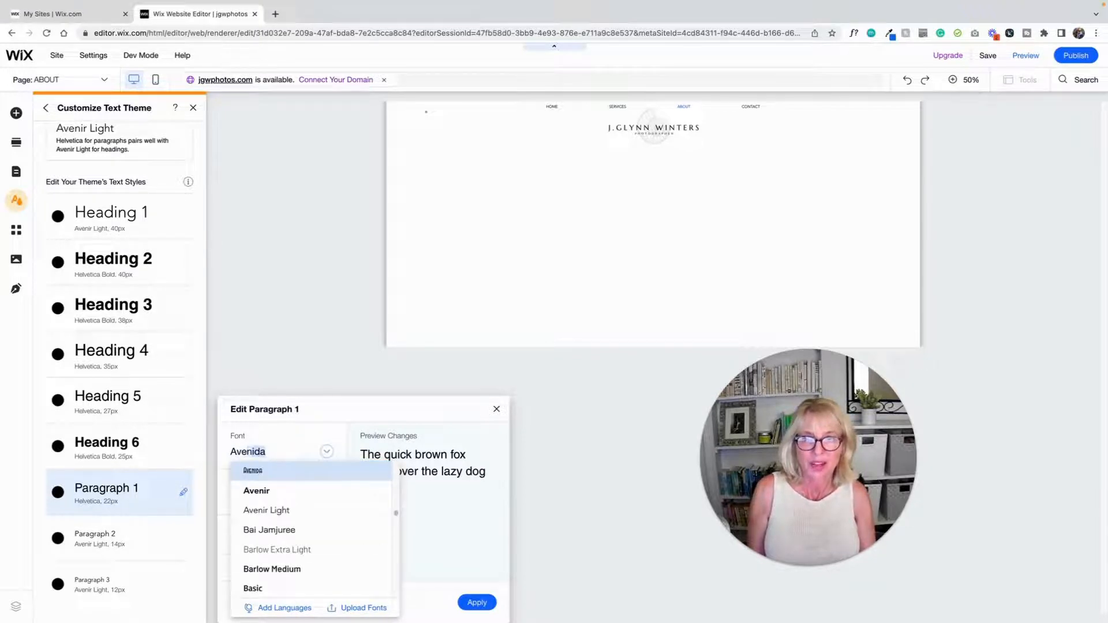
left_click(274, 509)
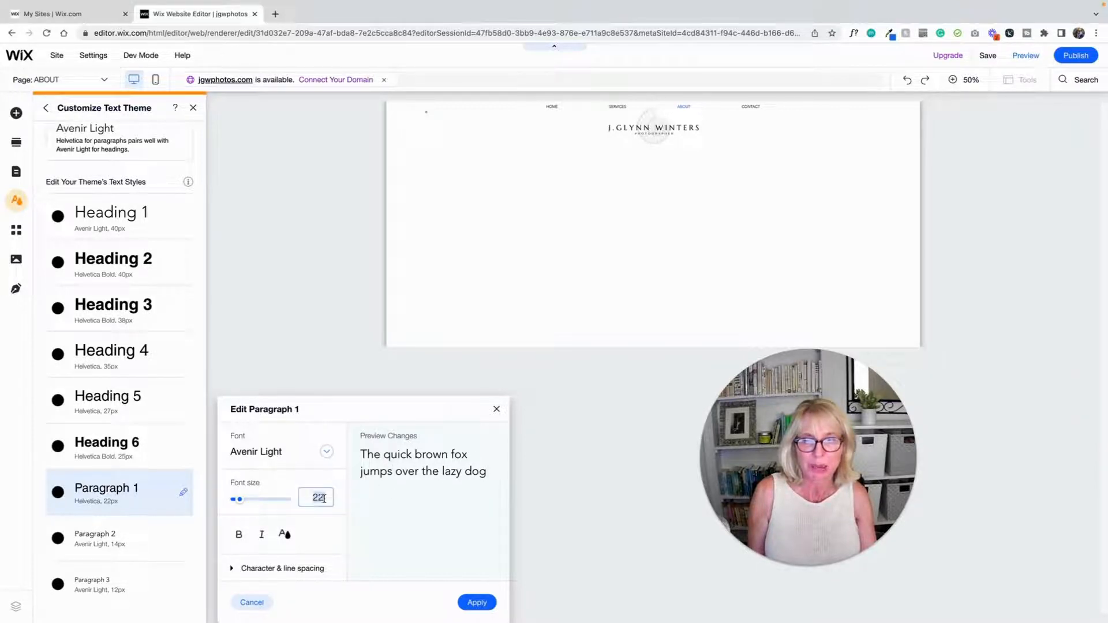
type("6")
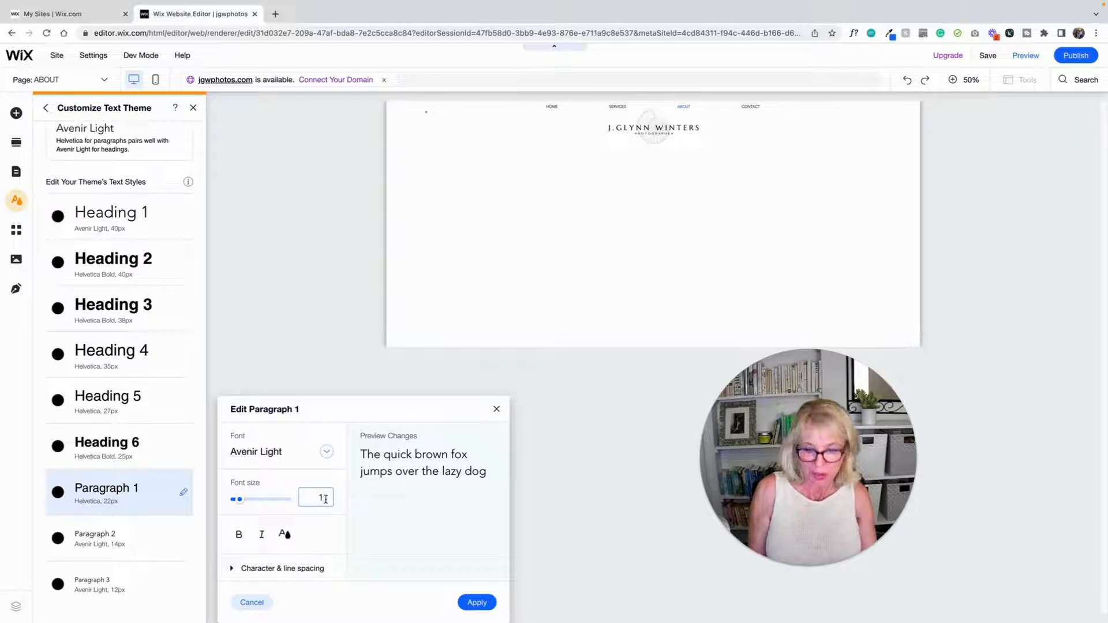
left_click(477, 602)
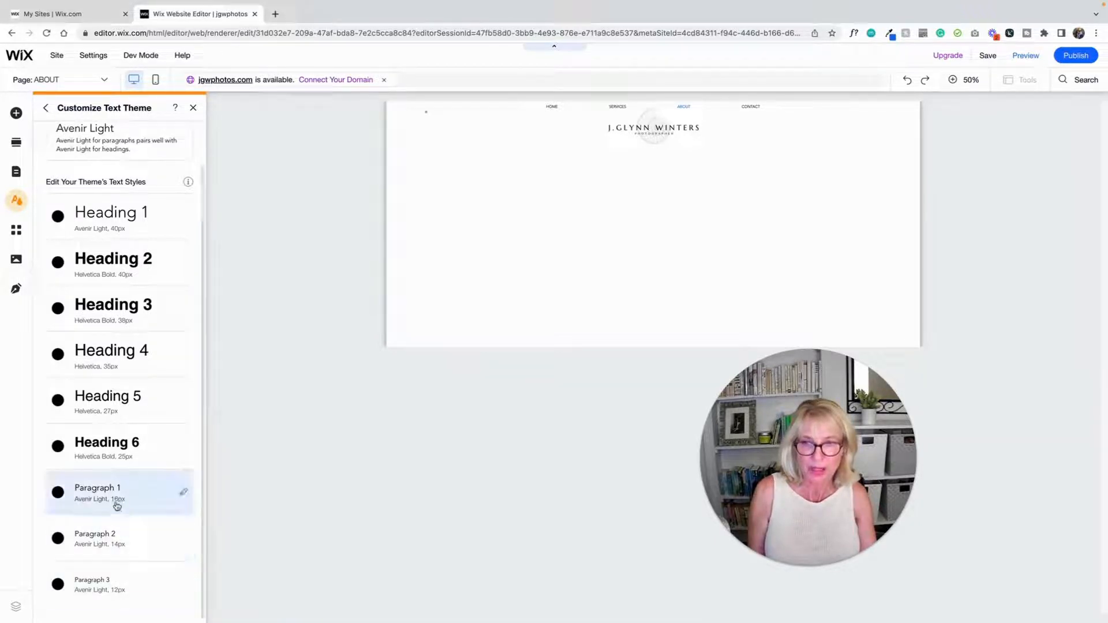
Set the site theme's Heading 6 text style to Avenir Light at 20 px and apply it
left_click(183, 449)
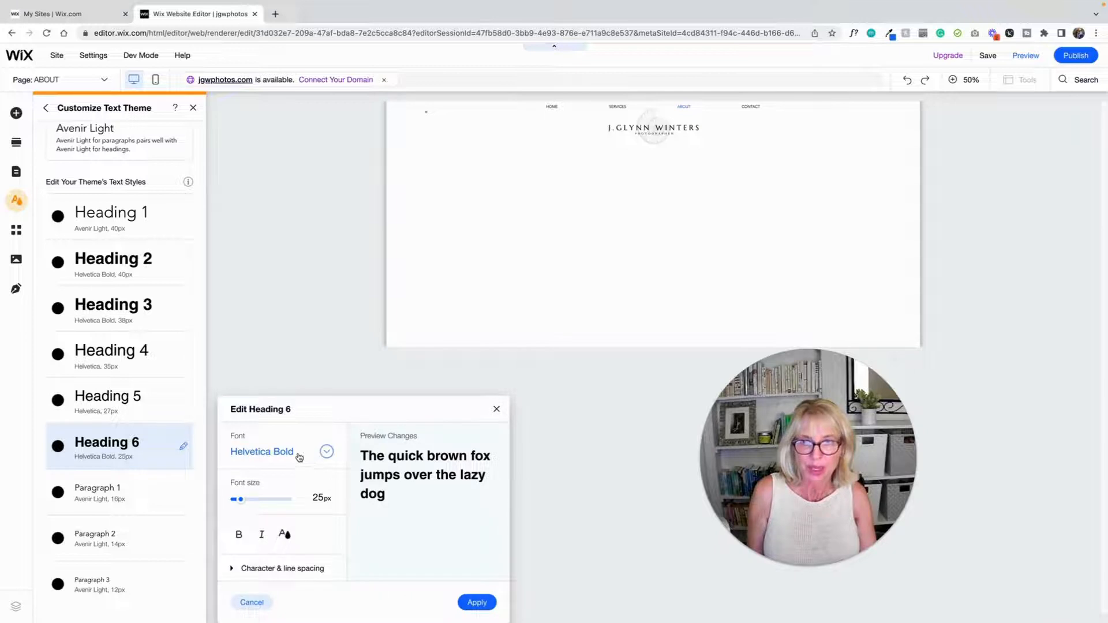
left_click(281, 453)
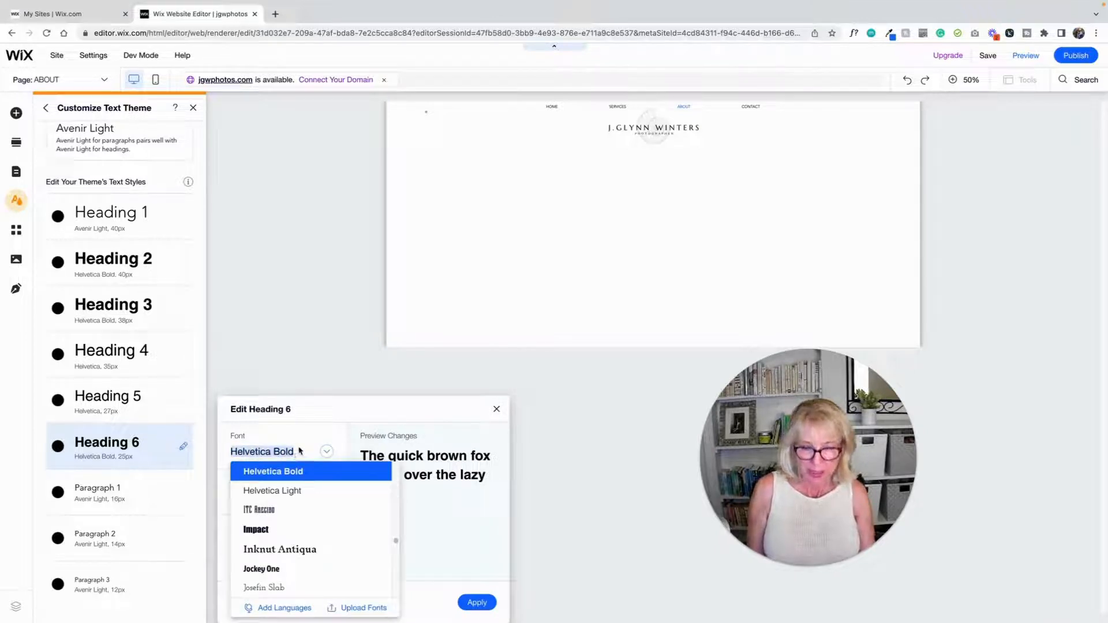
type("Avenida")
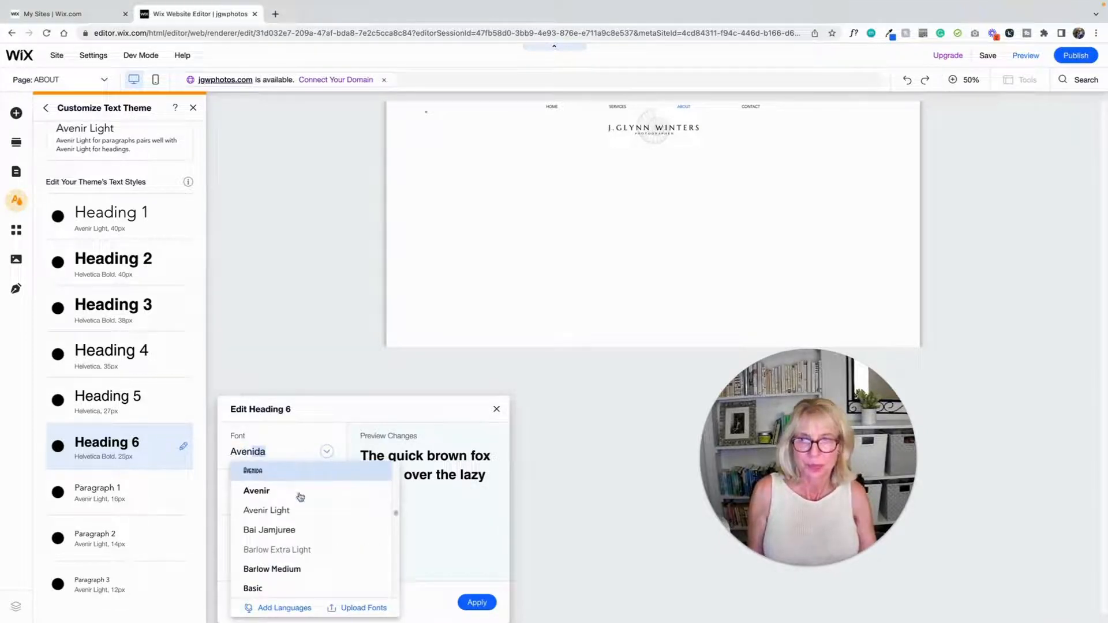
left_click(270, 509)
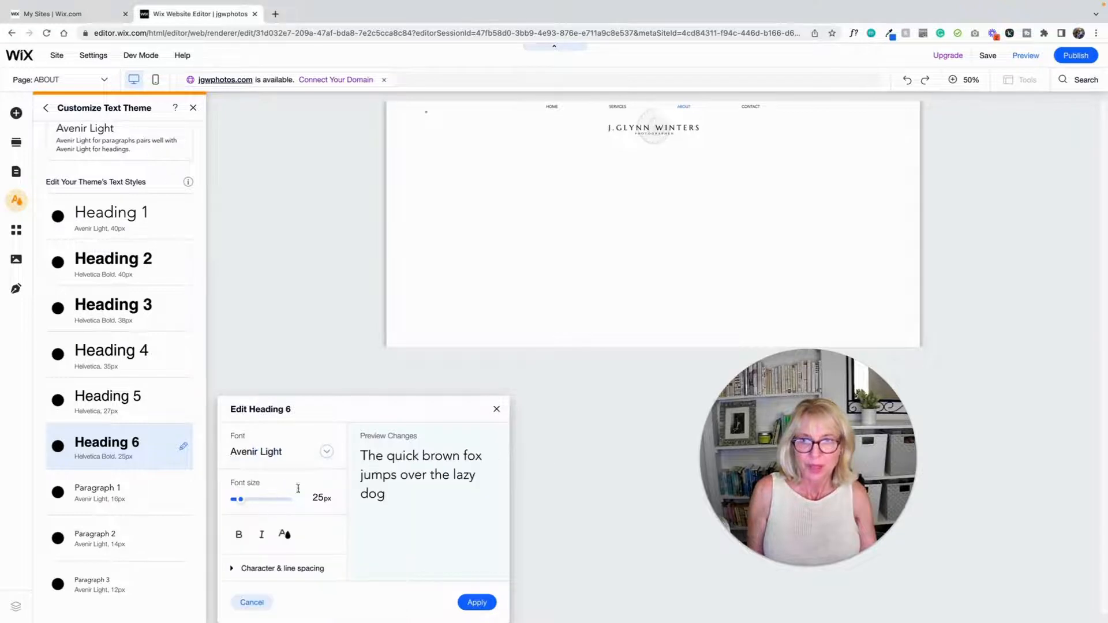
left_click(322, 497)
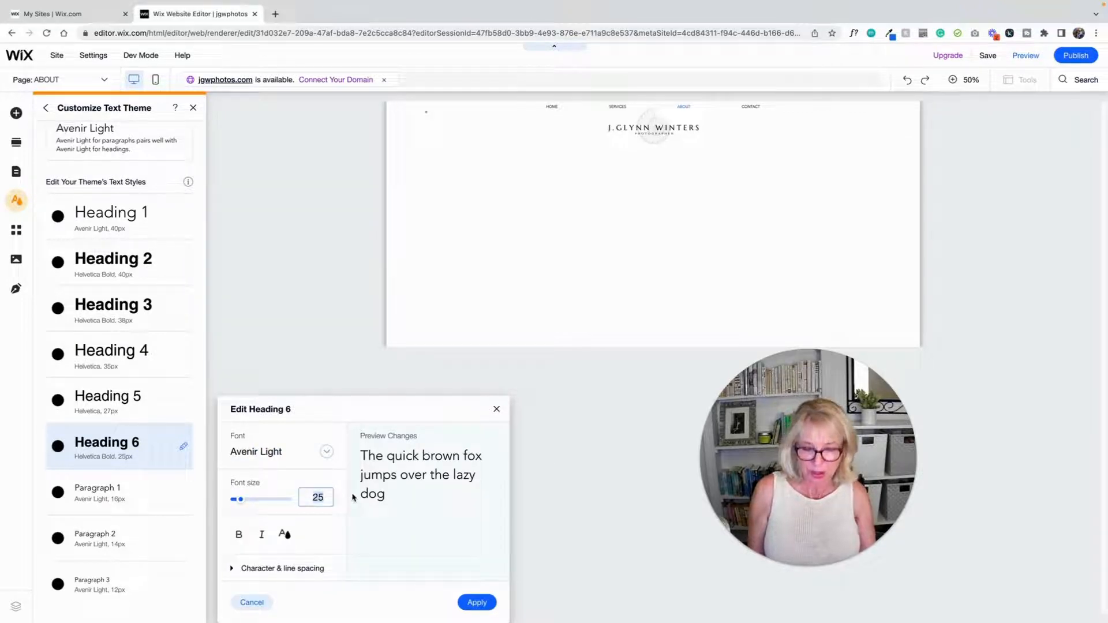
key("BackSpace")
key("BackSpace")
type("20")
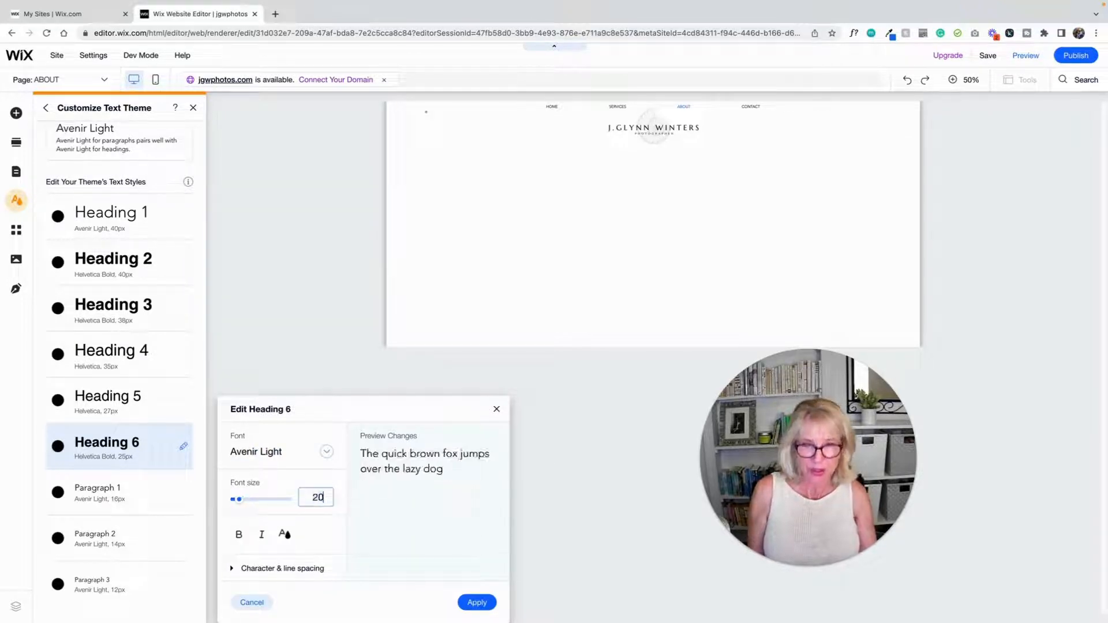
left_click(469, 602)
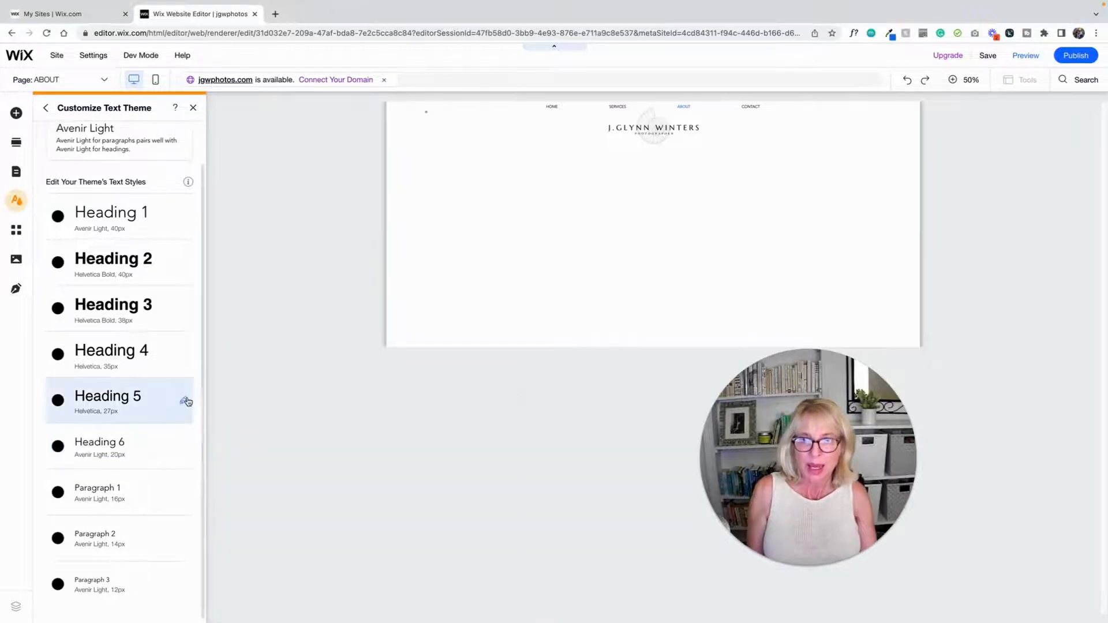
Set the site theme's Heading 5 text style to Avenir Light at 26 px and apply it
left_click(183, 403)
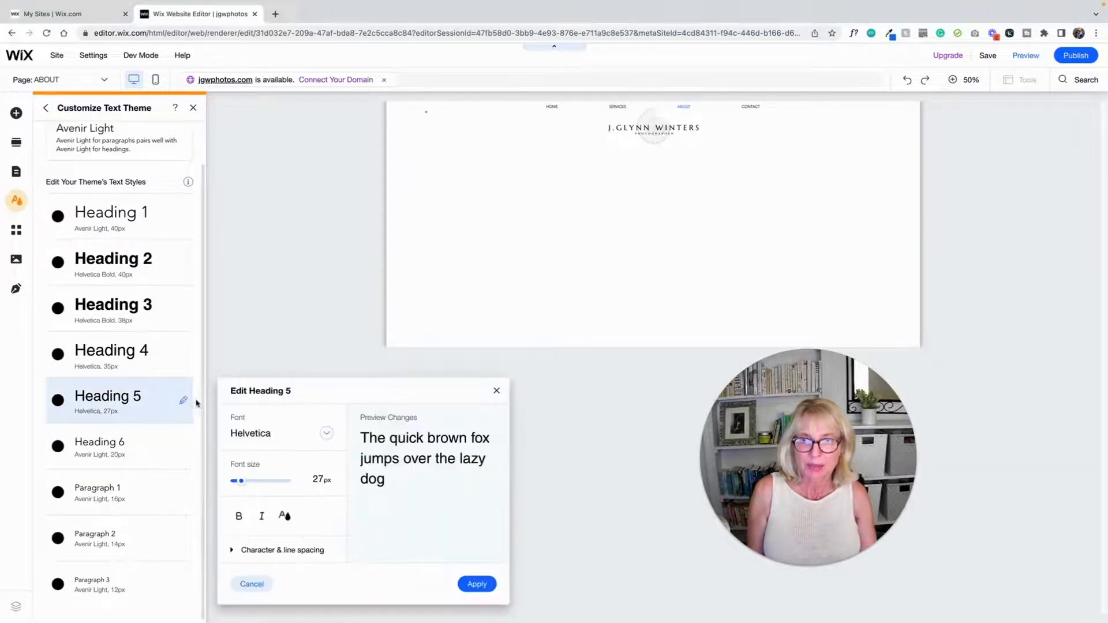
left_click(270, 433)
type("Avenida")
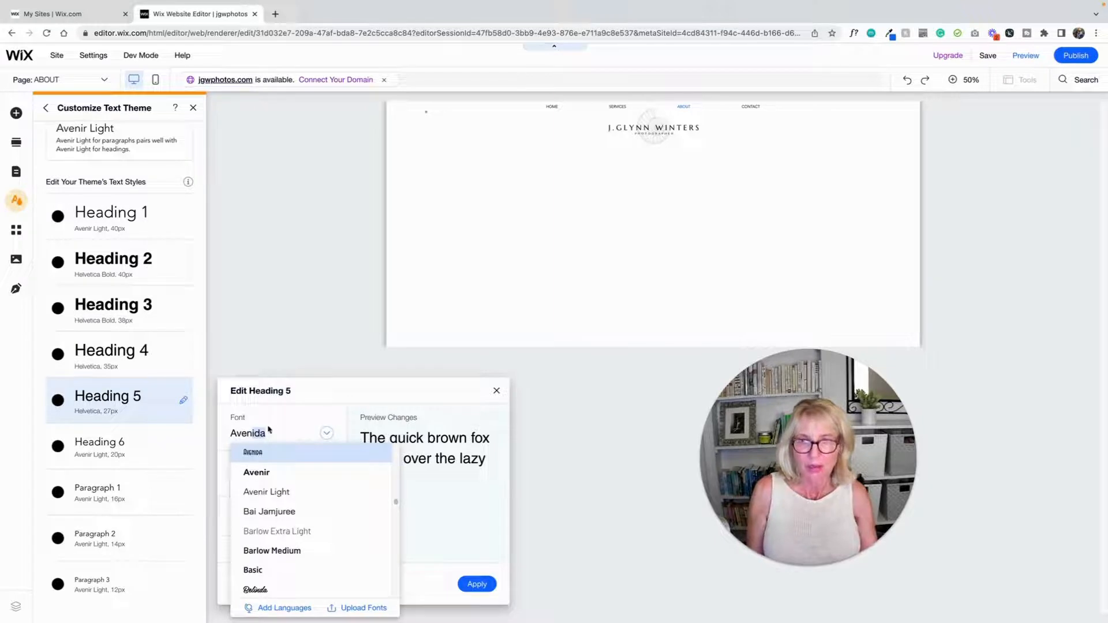
left_click(279, 492)
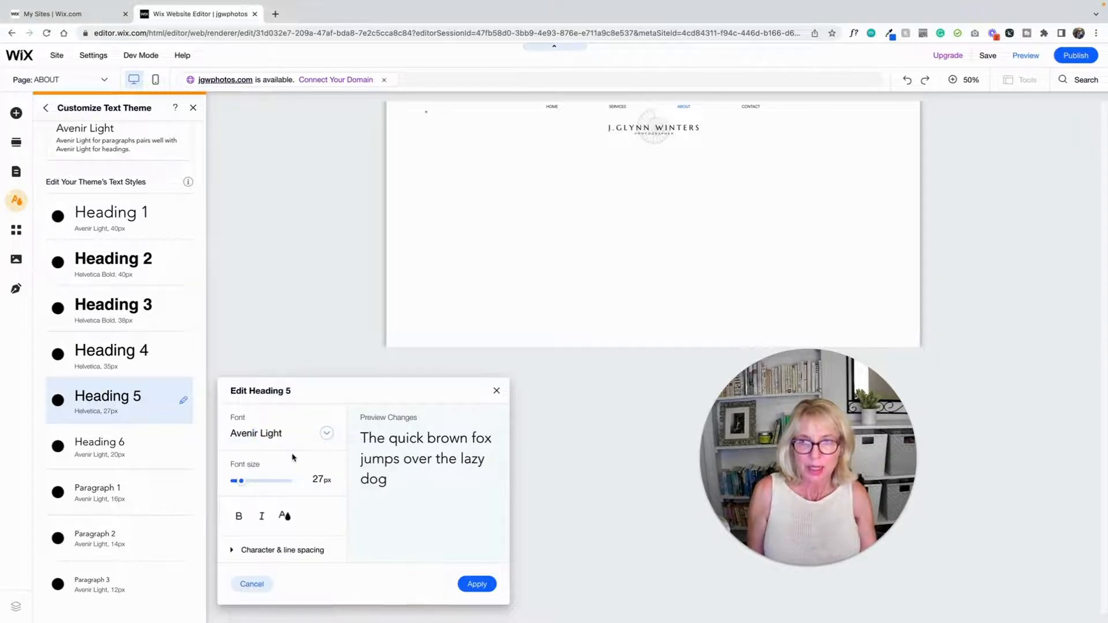
left_click(325, 479)
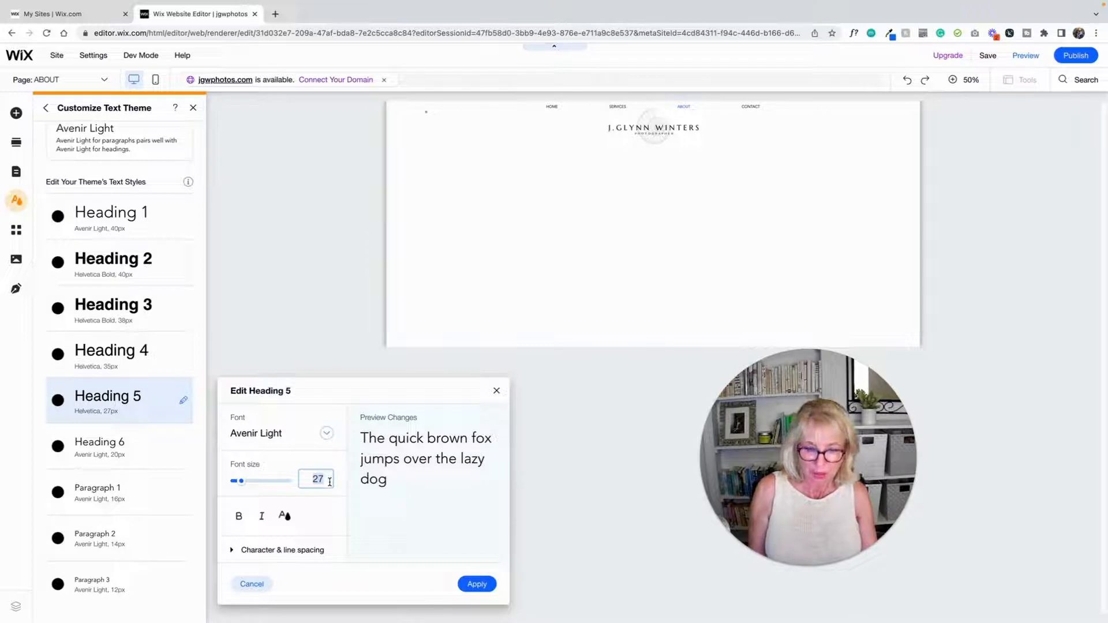
type("6")
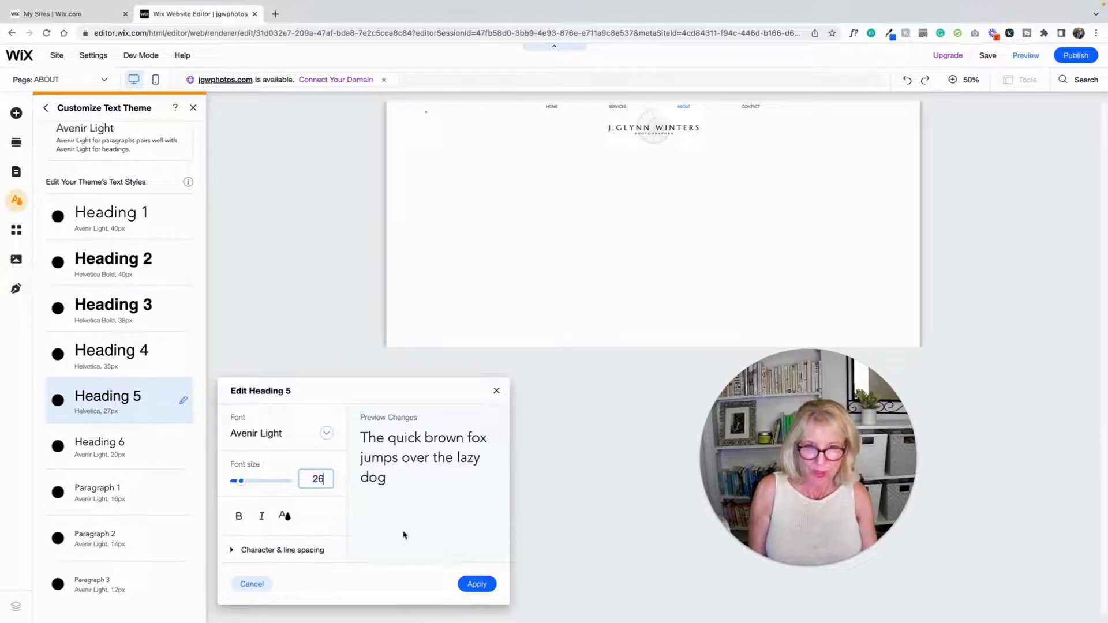
left_click(477, 585)
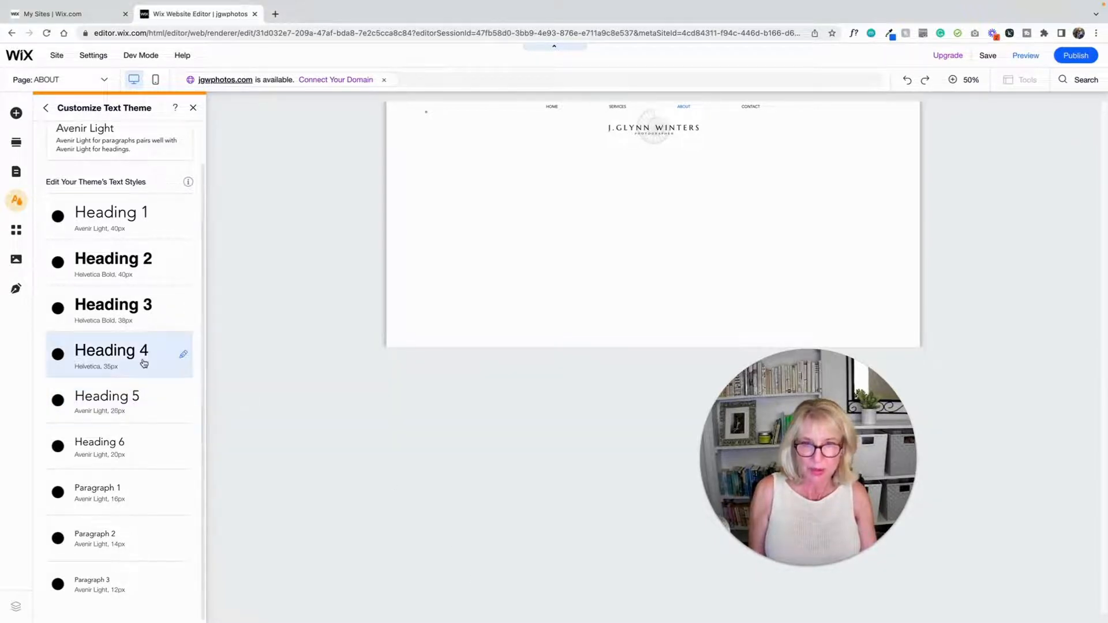
Set the site theme's Heading 4 text style to Avenir Light at 30 px and apply it
left_click(183, 355)
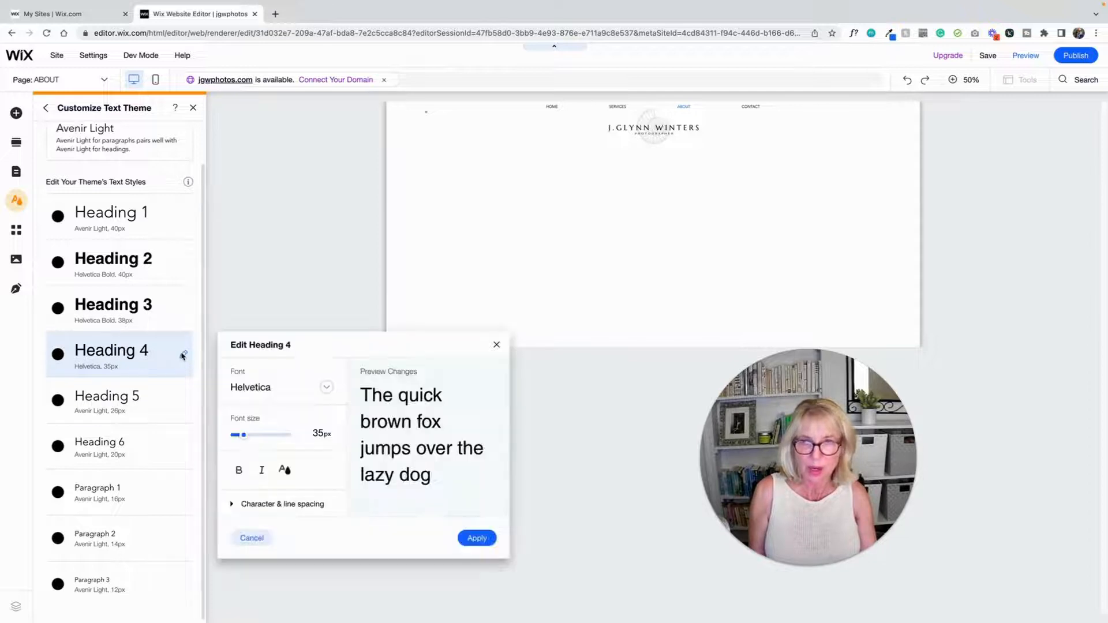
left_click(282, 397)
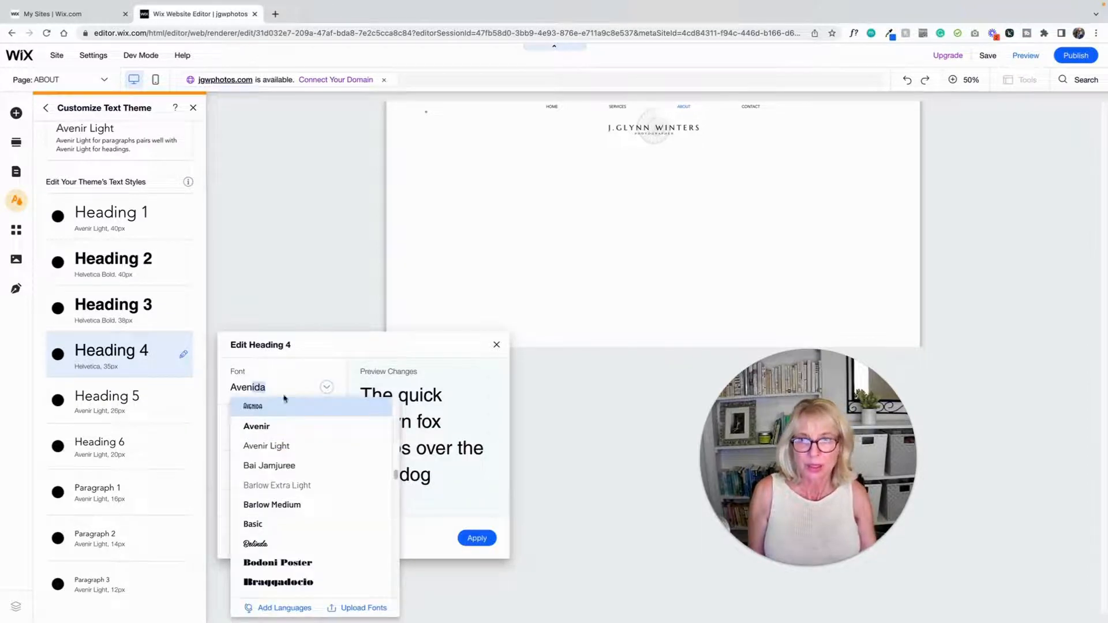
left_click(277, 445)
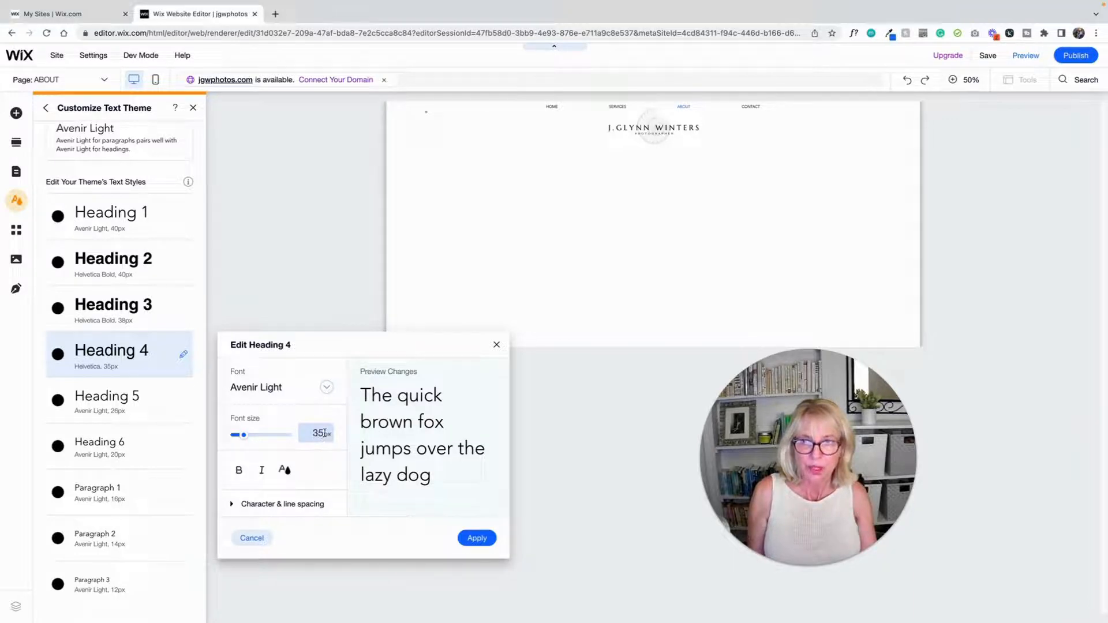
left_click(324, 433)
type("30")
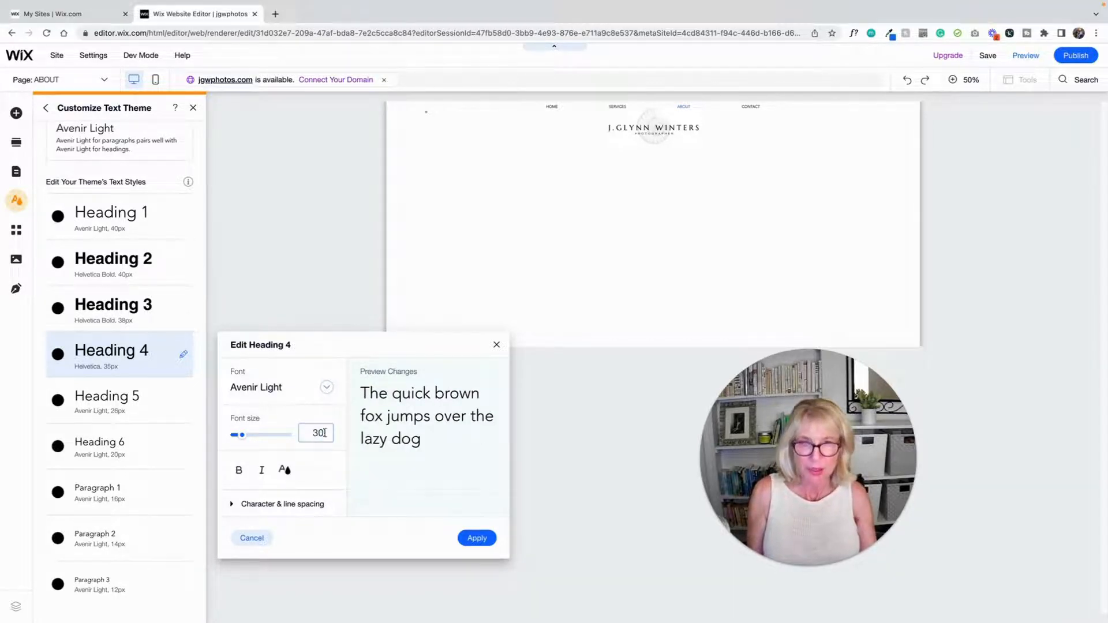
left_click(482, 536)
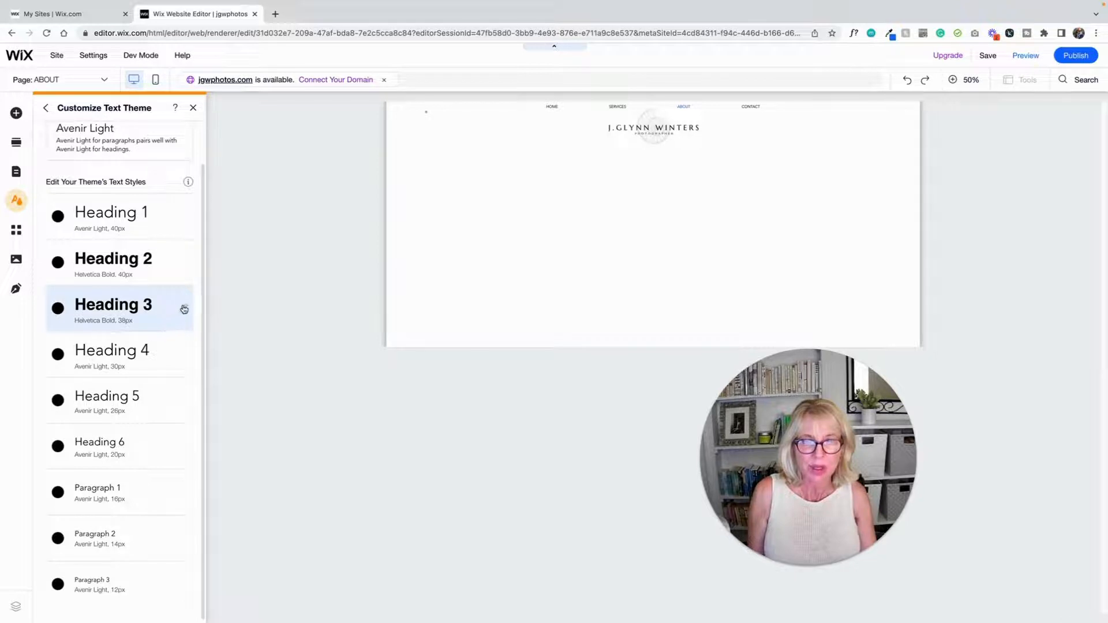
Choose the script font Peaches & Cream for the site theme's Heading 3 text style
left_click(183, 309)
scroll(317, 427, "down", 4)
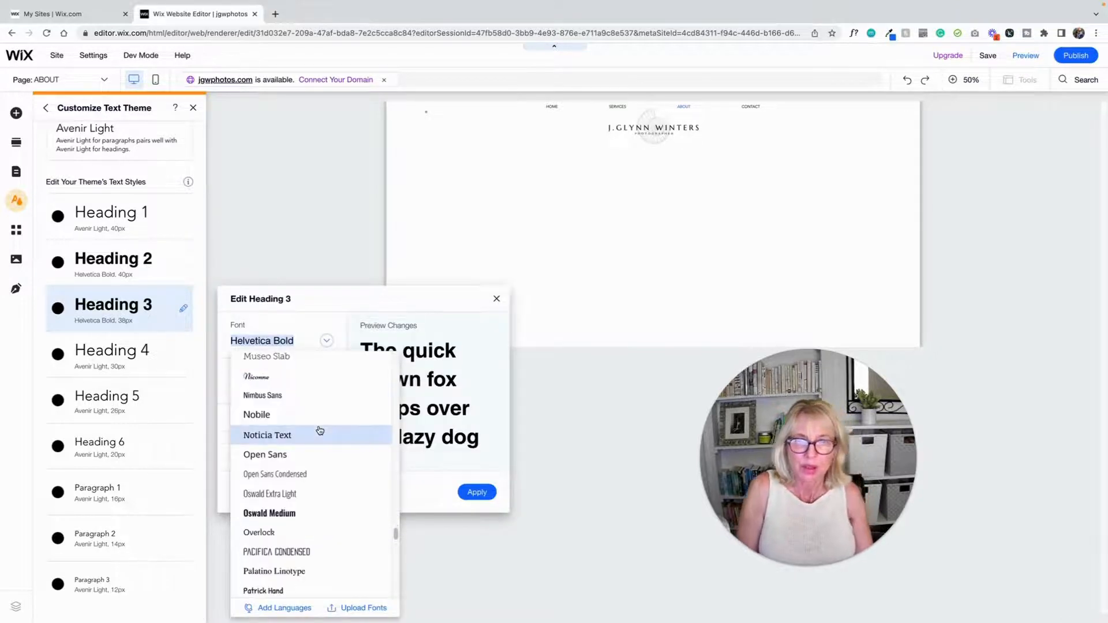
scroll(320, 431, "down", 3)
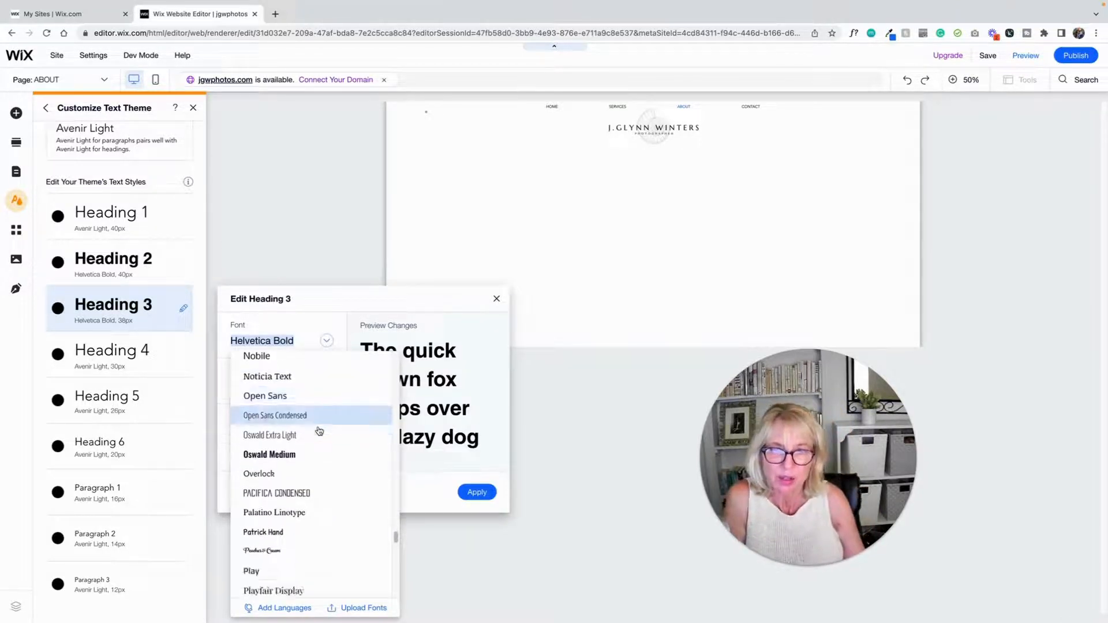
scroll(317, 433, "down", 4)
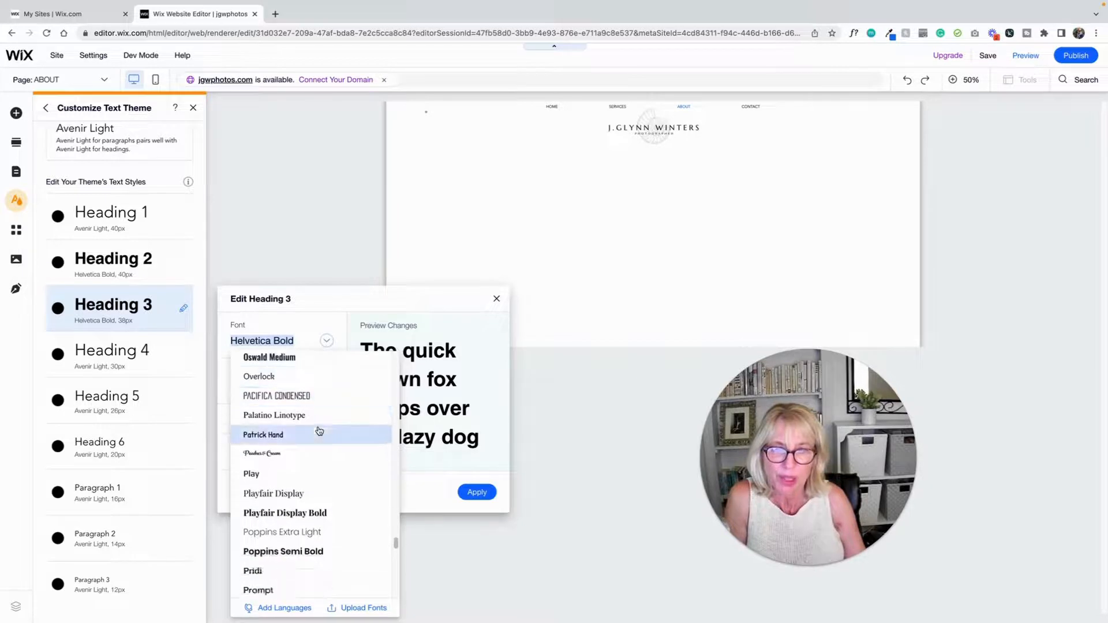
left_click(294, 457)
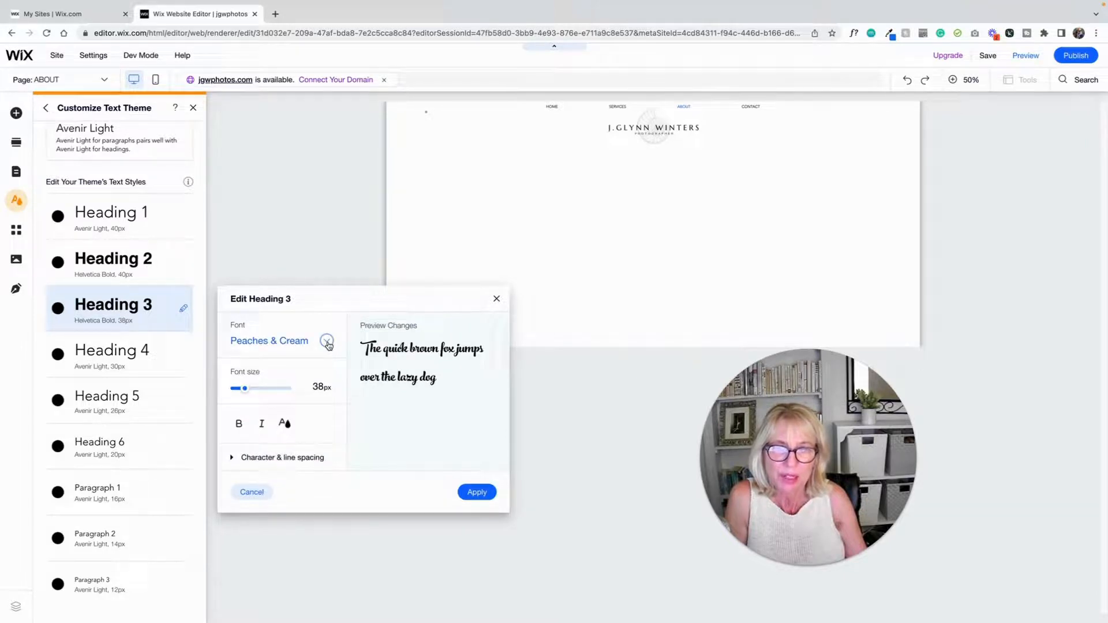
Set the site theme's Heading 3 text style to Marcellus at 36 px and apply it
left_click(328, 342)
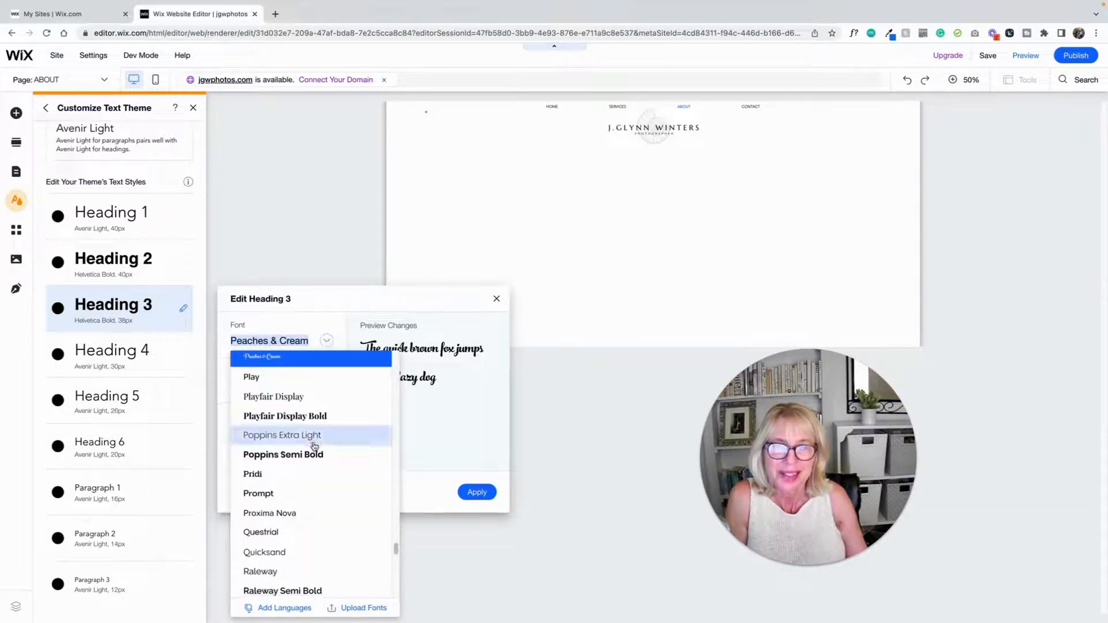
scroll(314, 447, "down", 5)
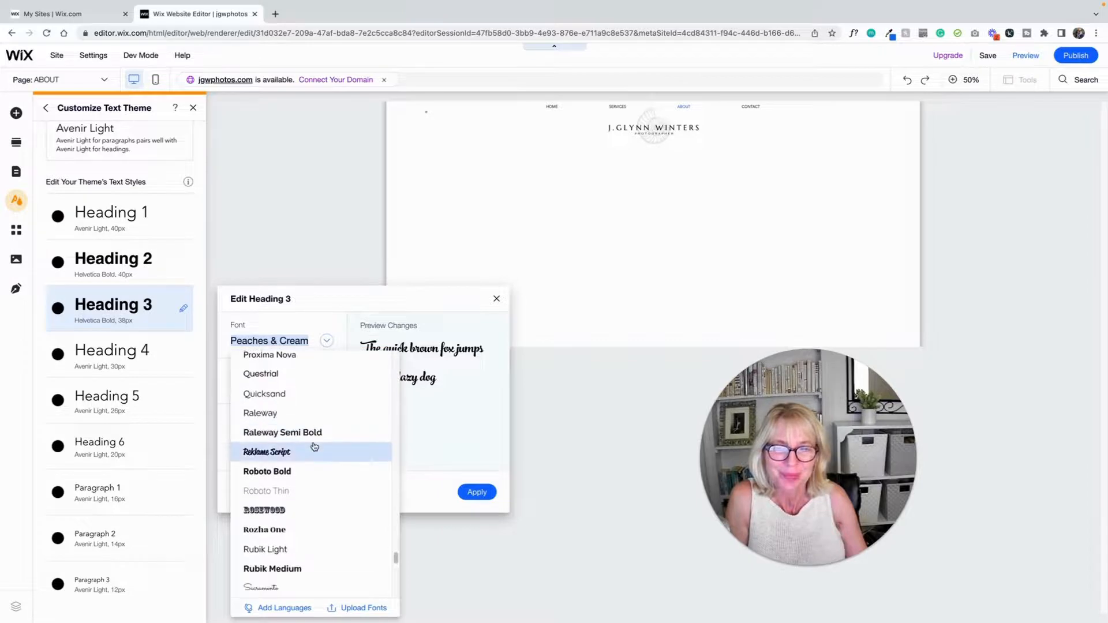
scroll(315, 446, "down", 1)
scroll(316, 448, "up", 5)
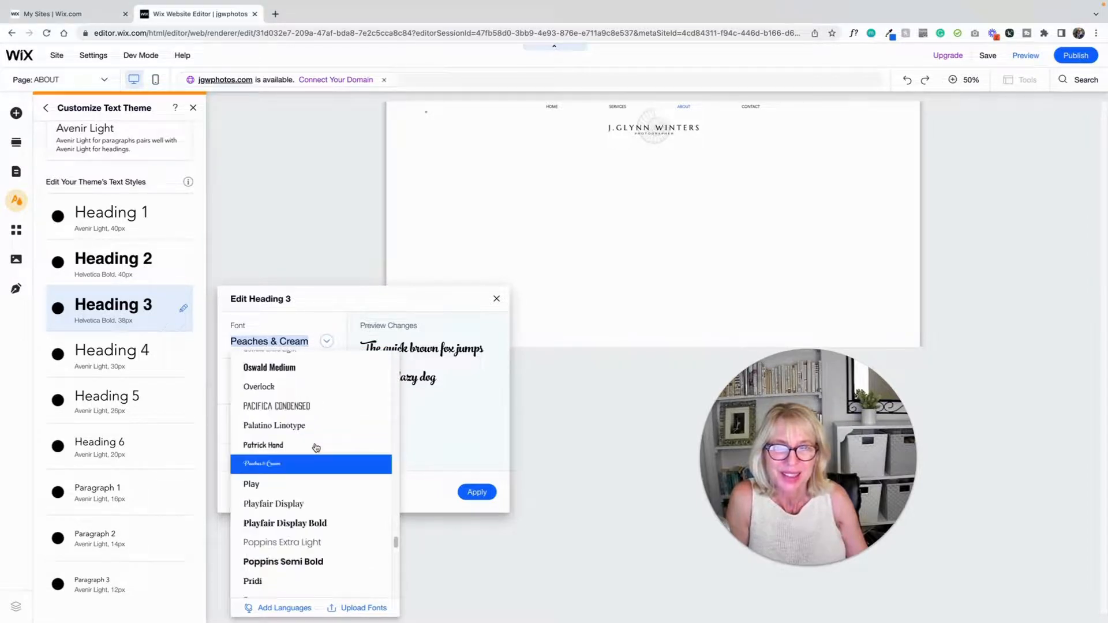
scroll(316, 448, "up", 12)
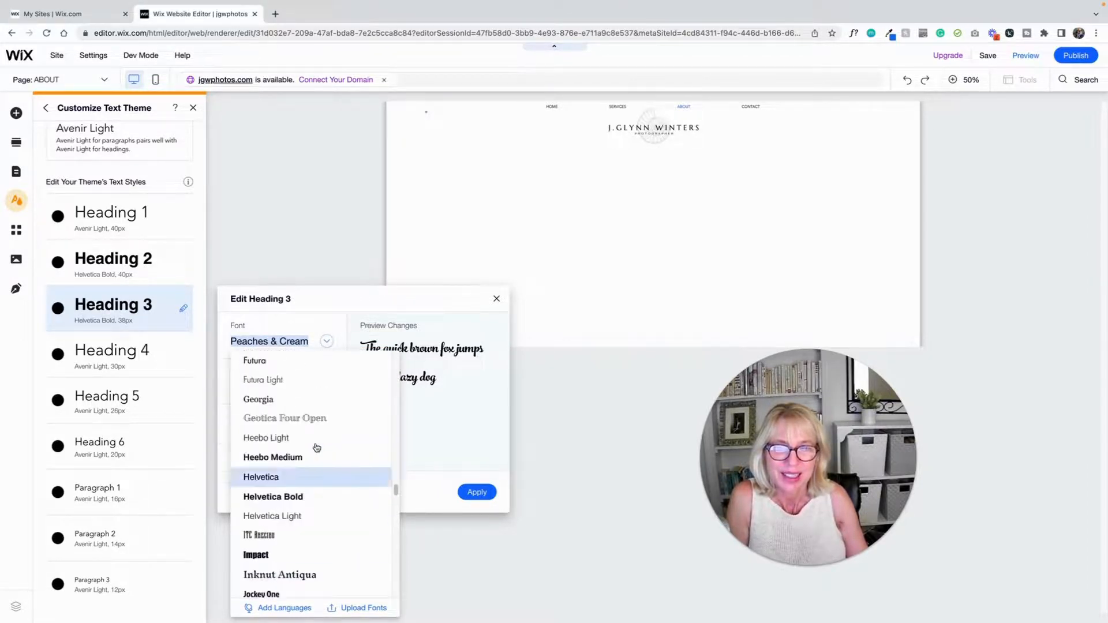
scroll(317, 448, "down", 5)
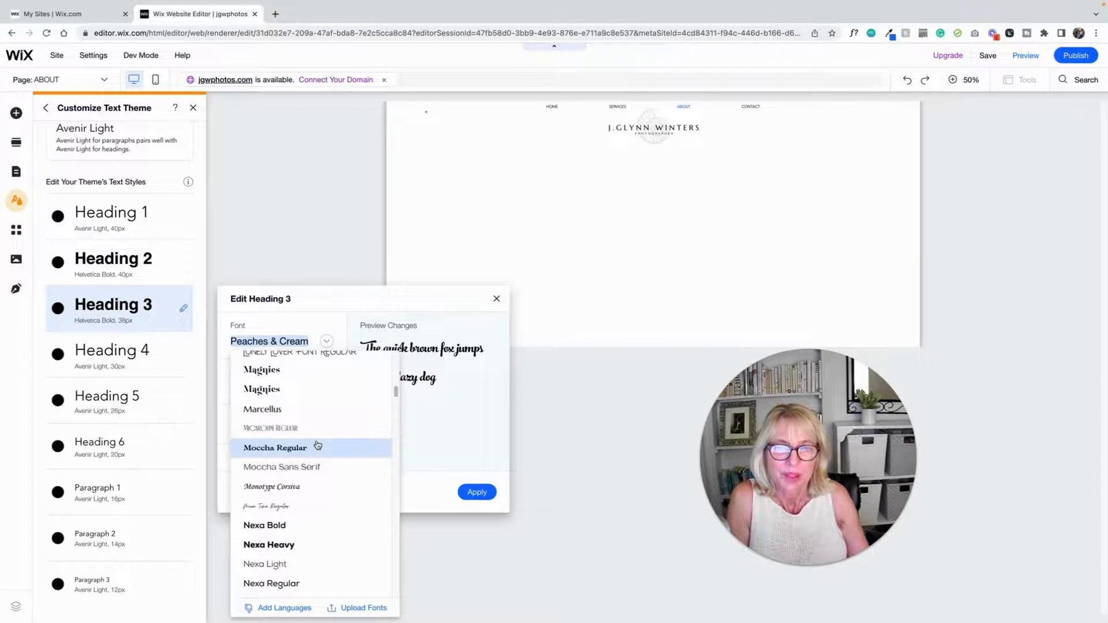
left_click(281, 409)
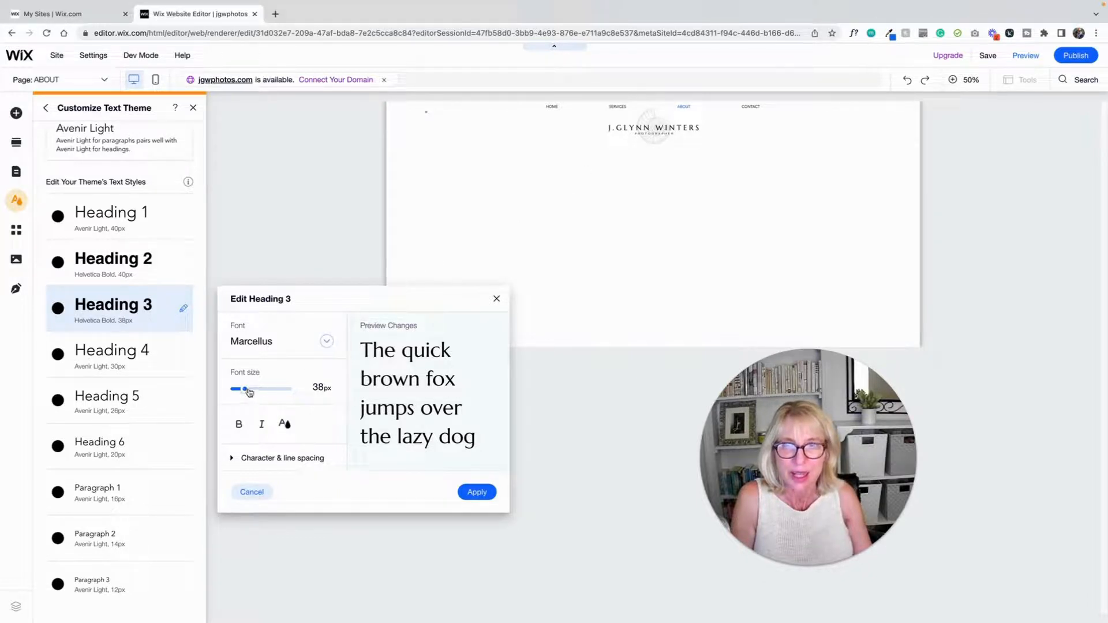
left_click_drag(247, 390, 243, 391)
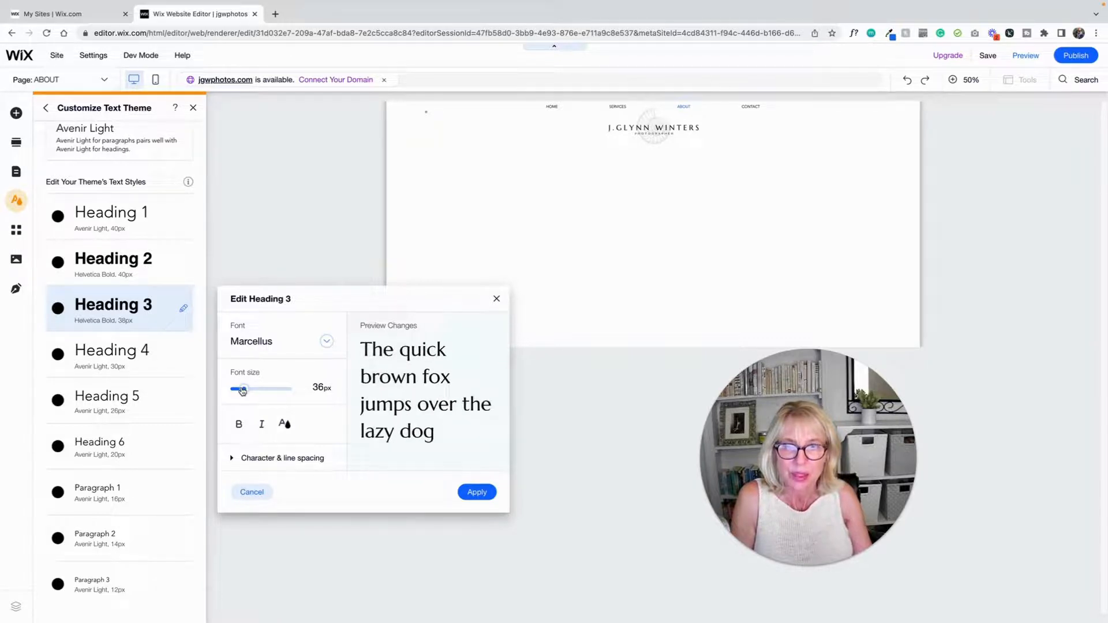
left_click(476, 492)
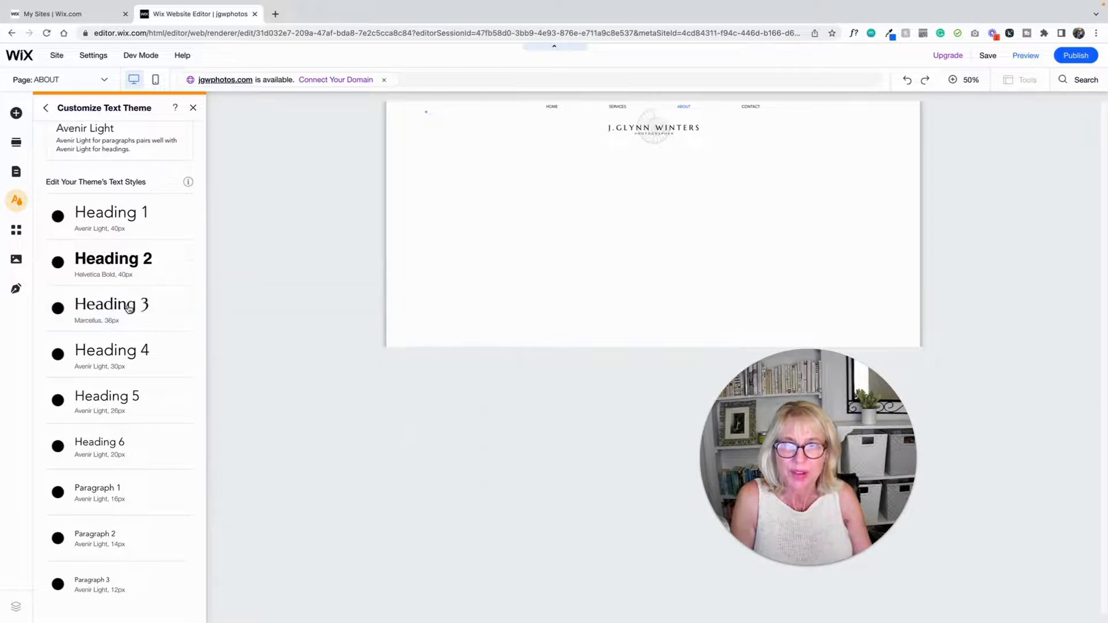
Set the site theme's Heading 2 text style to Avenir Light at 36 px, apply it, and close the theme settings
left_click(184, 264)
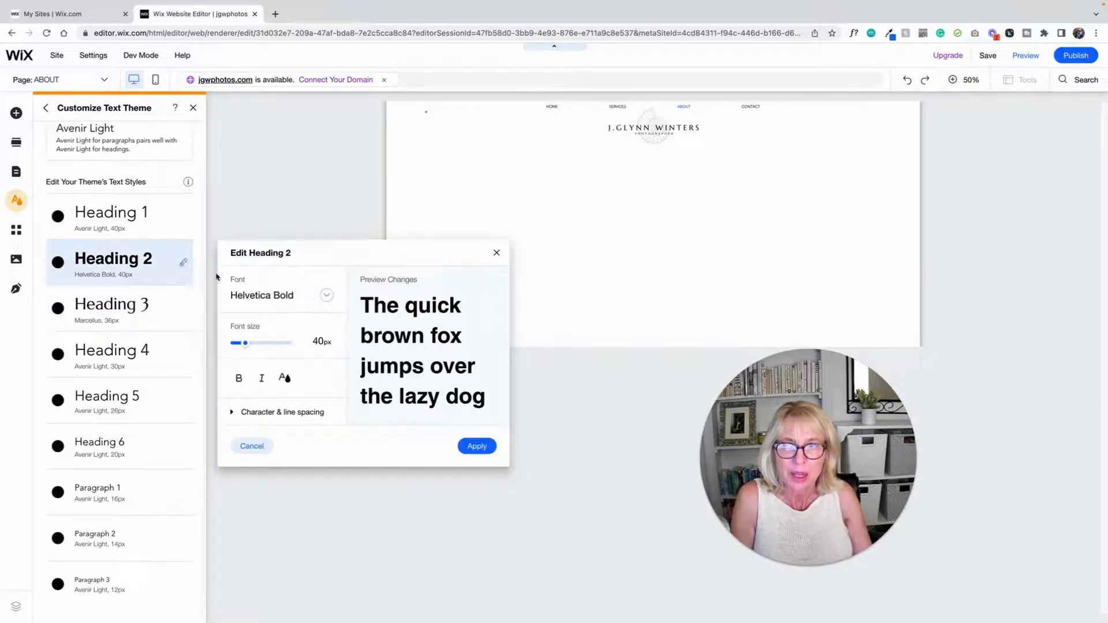
left_click(292, 296)
type("Avenida")
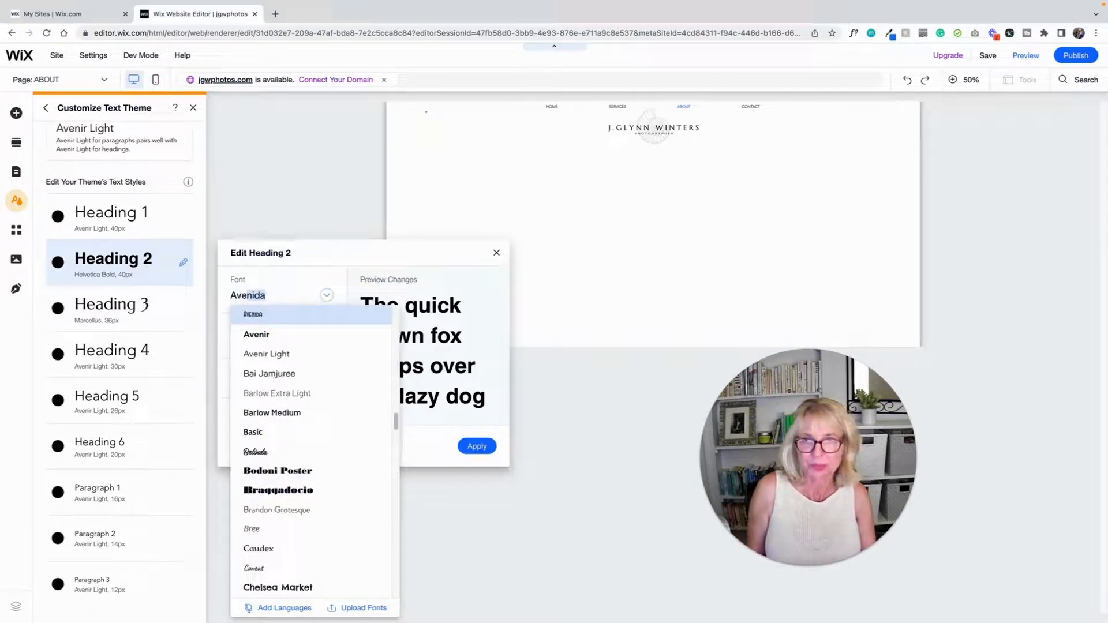
left_click(276, 355)
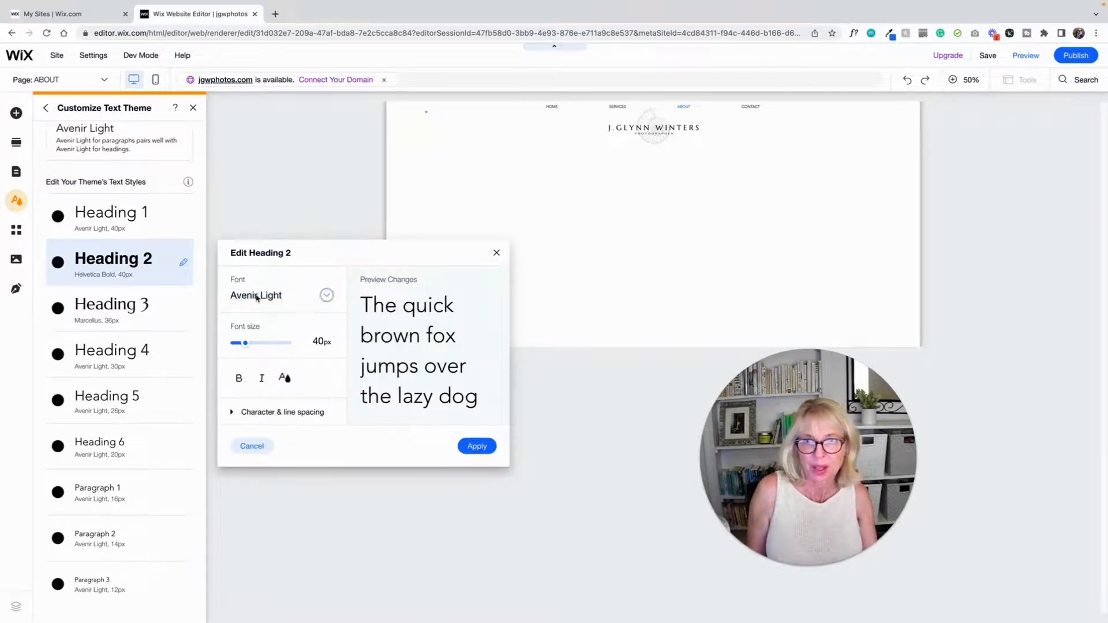
left_click(327, 345)
type("26")
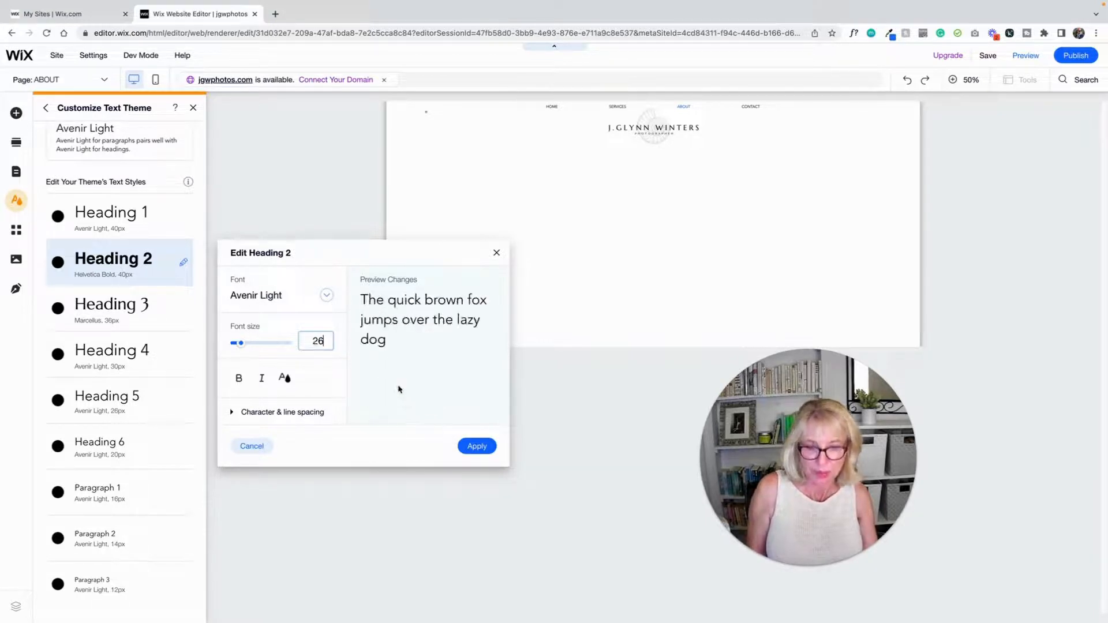
key("BackSpace")
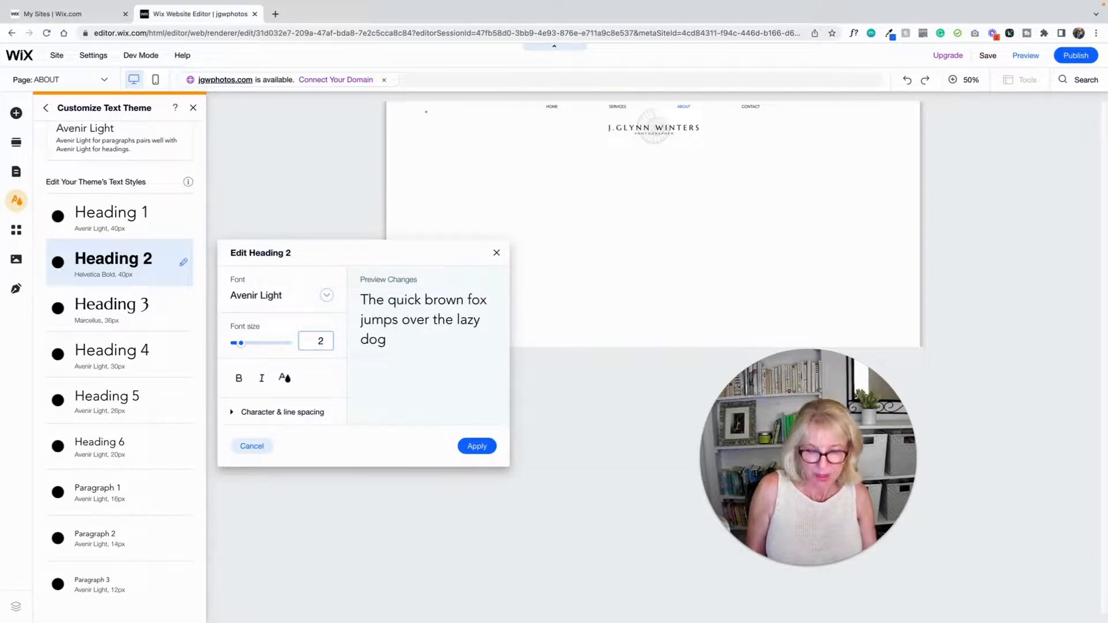
type("6")
left_click(477, 447)
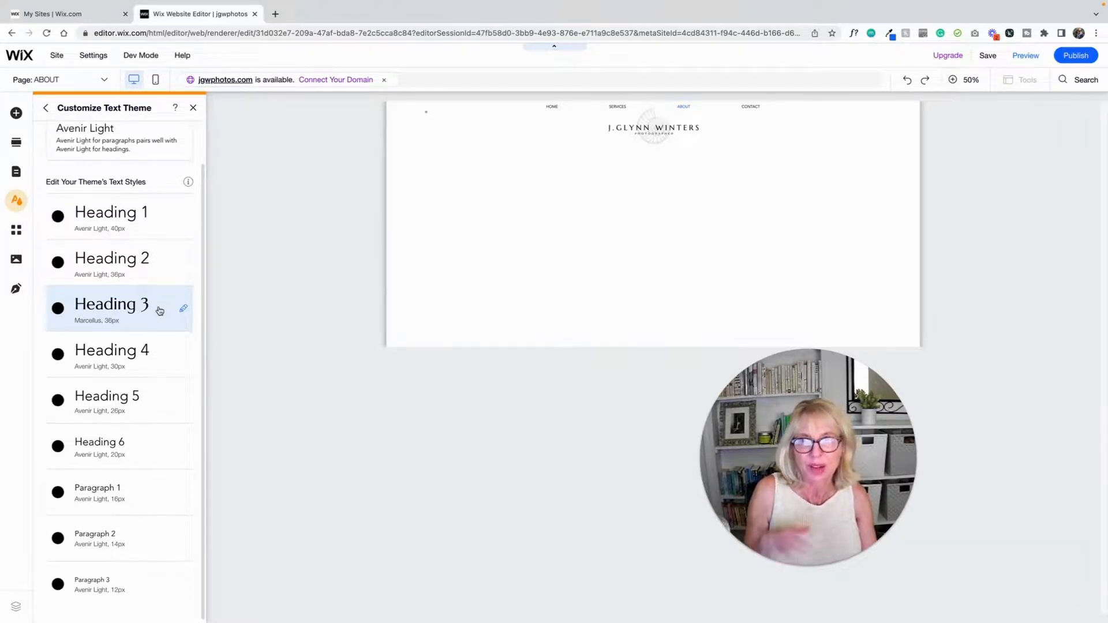
left_click(46, 109)
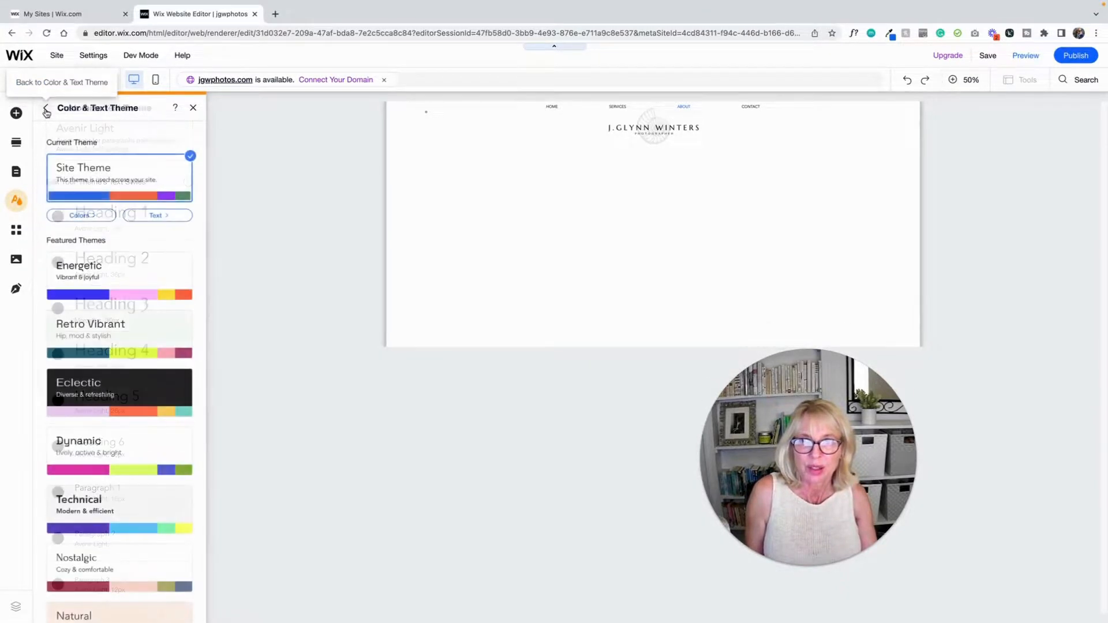
left_click(192, 109)
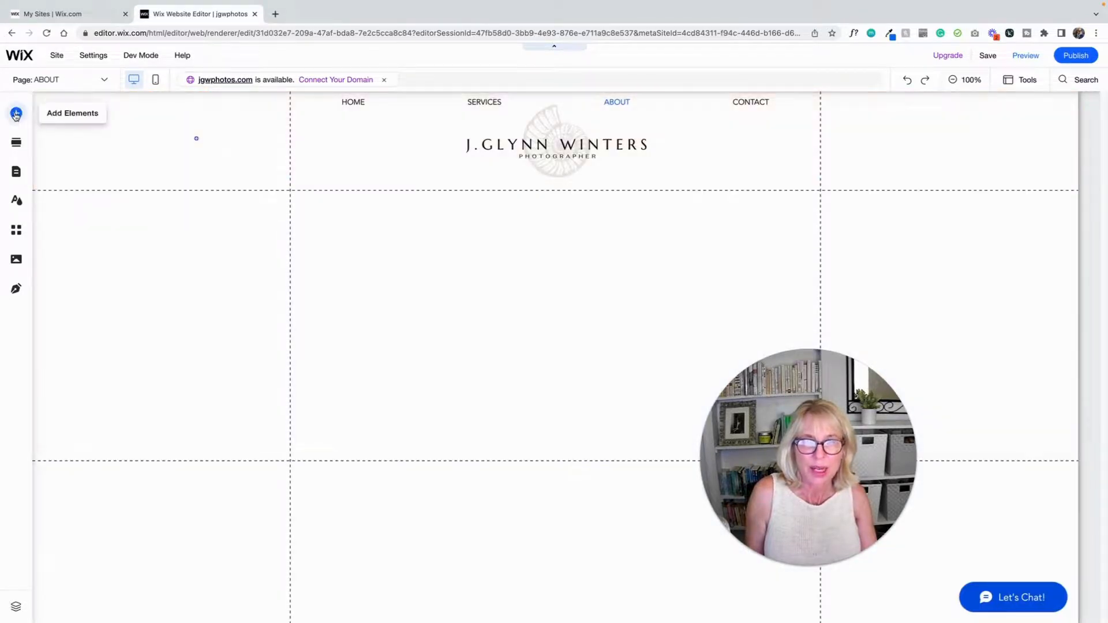
Add a themed Paragraph 1 text element to the About page's empty section and open its text settings
left_click(16, 113)
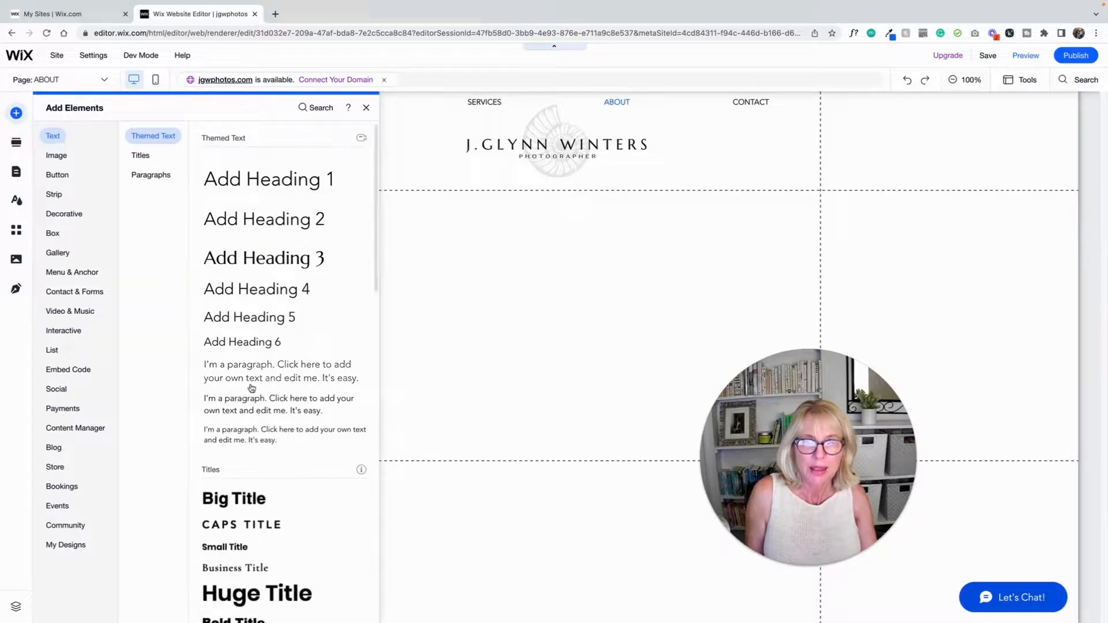
left_click_drag(252, 375, 491, 317)
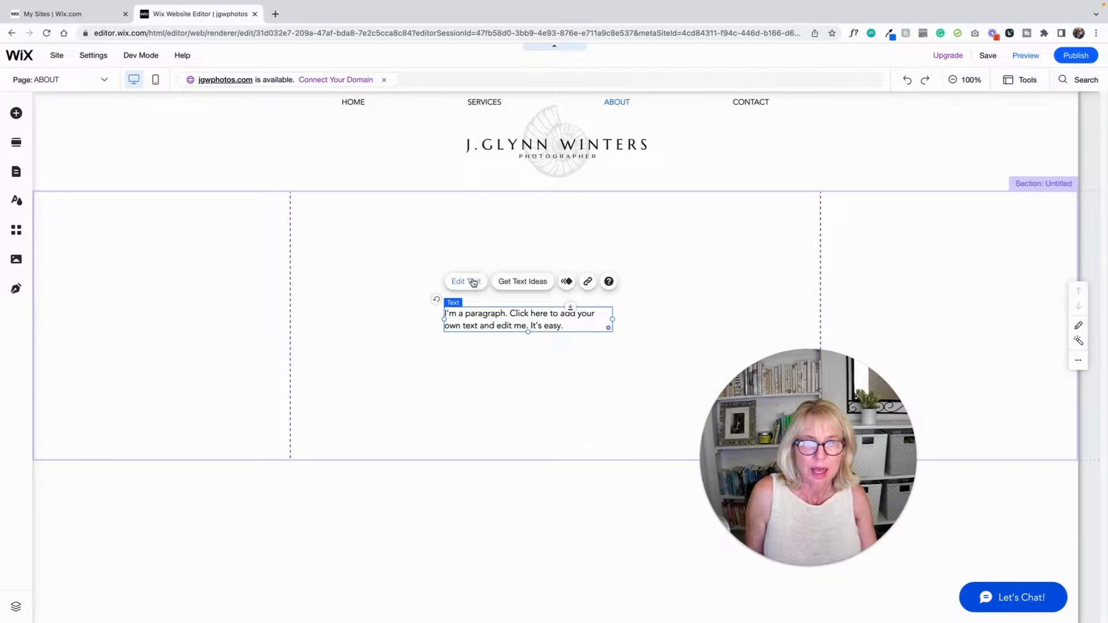
left_click(474, 282)
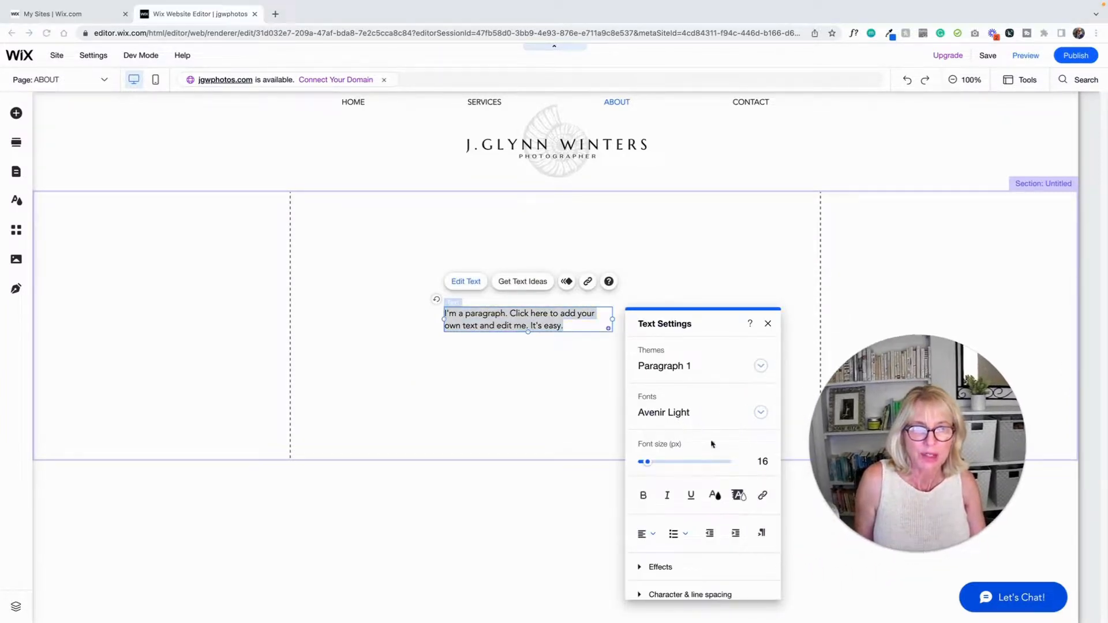
Add a themed Heading 3 text element above the paragraph and move the paragraph closer beneath it
left_click(17, 115)
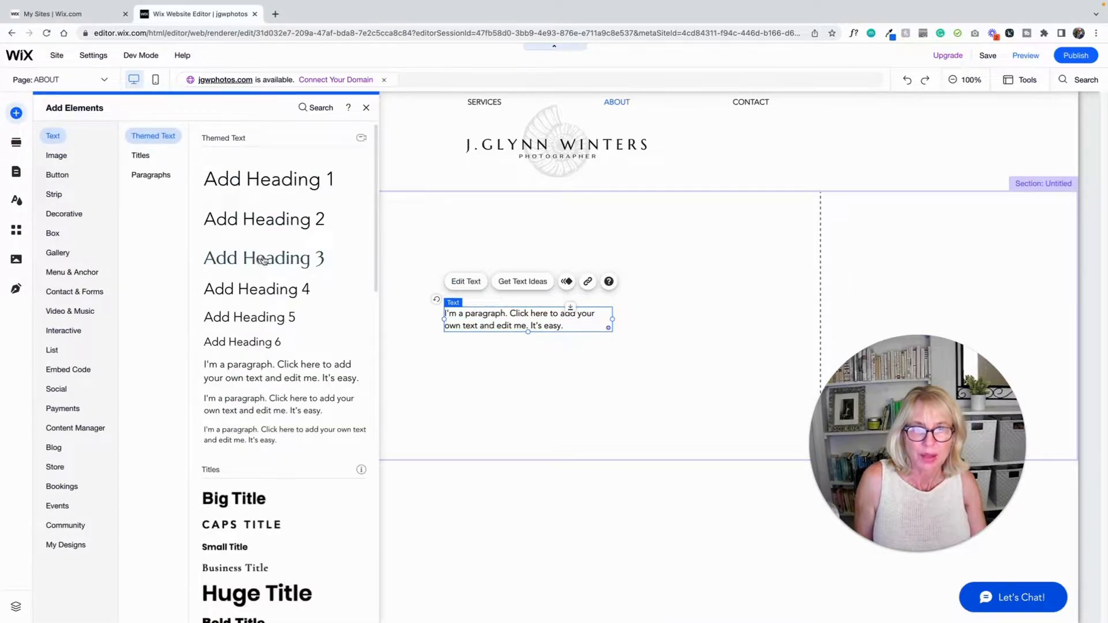
left_click_drag(264, 260, 519, 241)
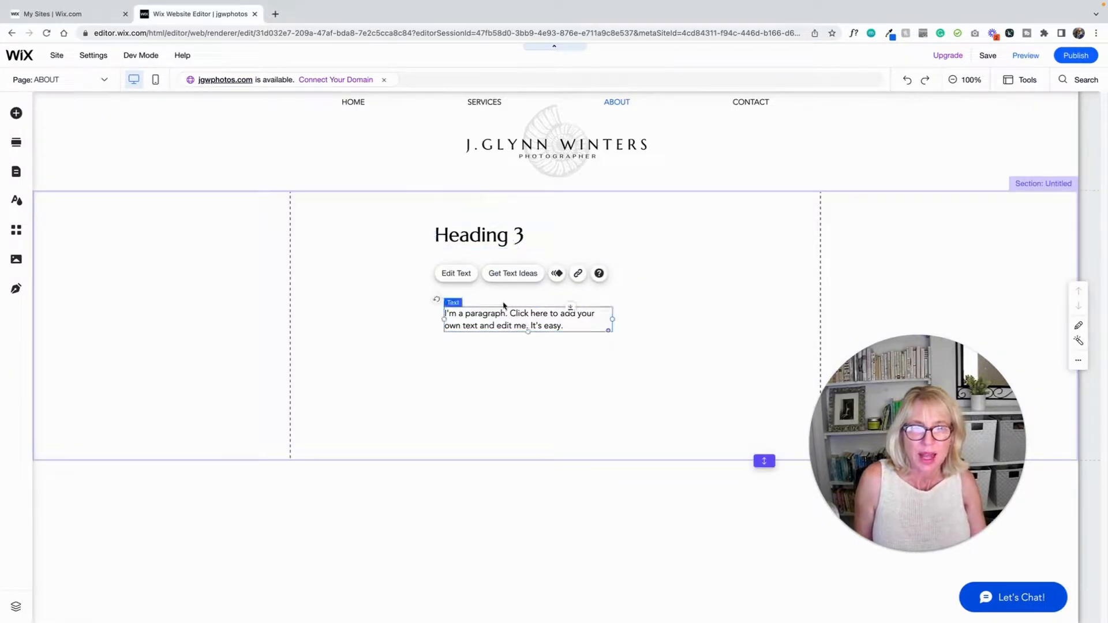
left_click_drag(522, 315, 488, 294)
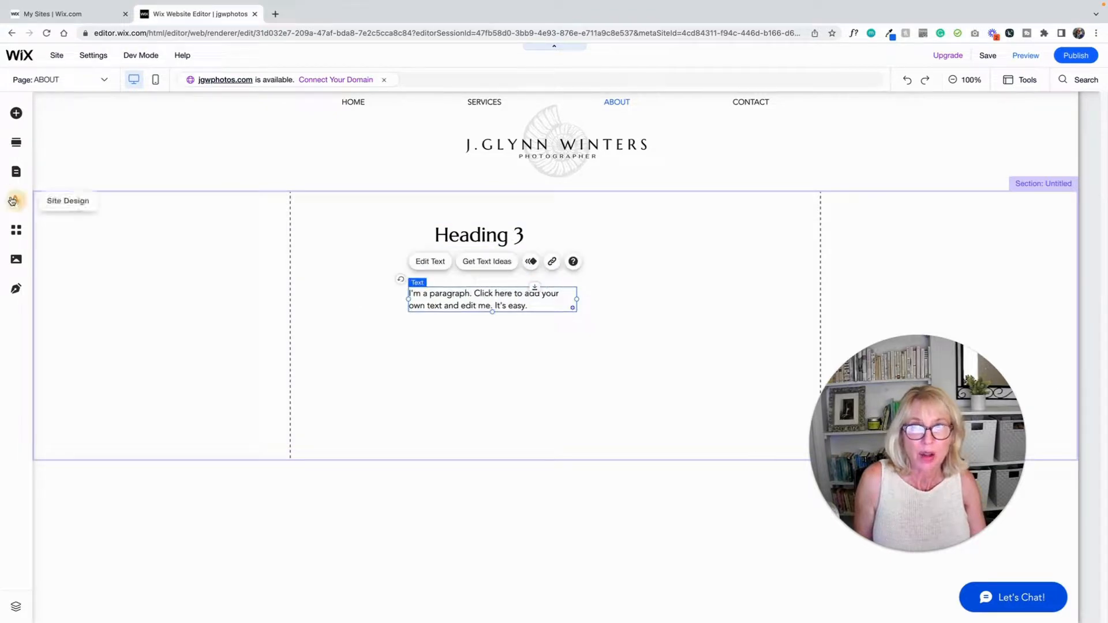
Try Monotype Corsiva as the font of the site theme's Heading 3 text style and apply it
left_click(18, 200)
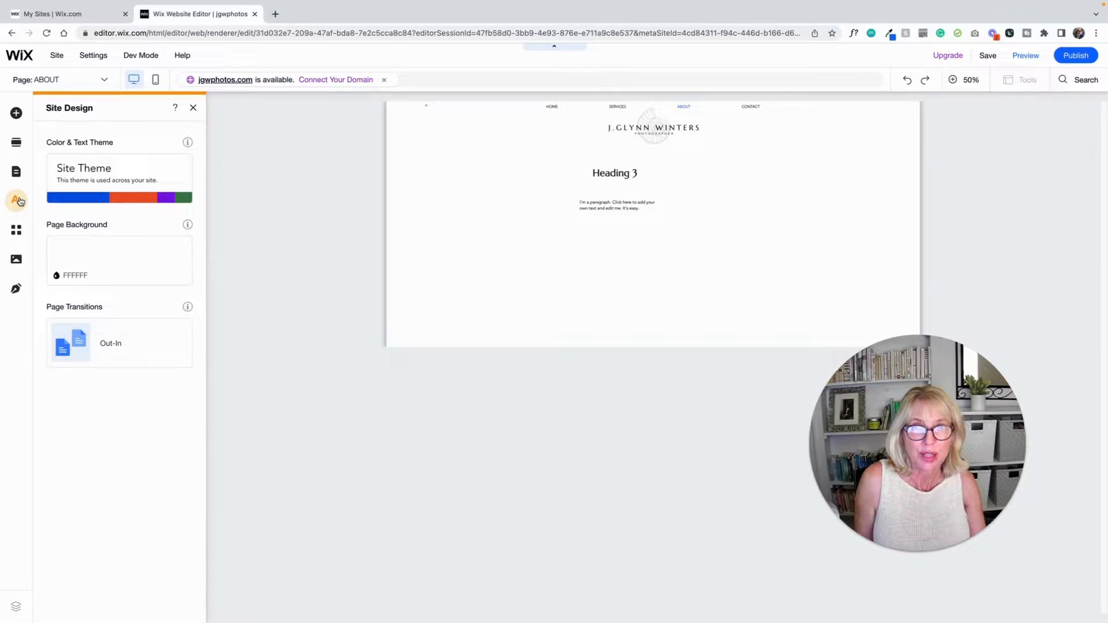
left_click(115, 180)
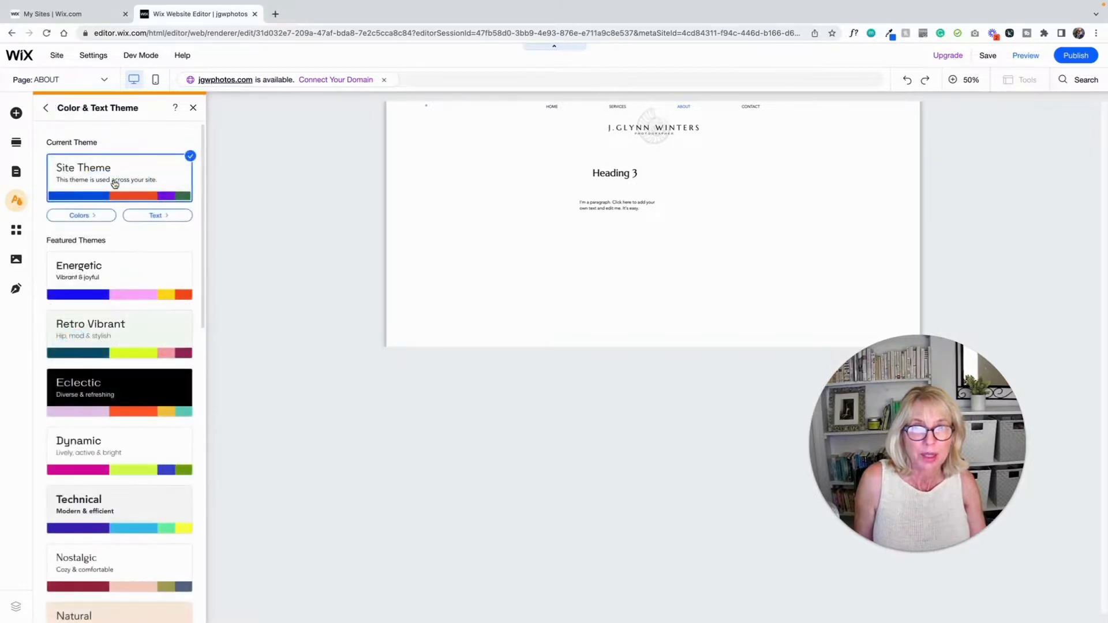
left_click(164, 217)
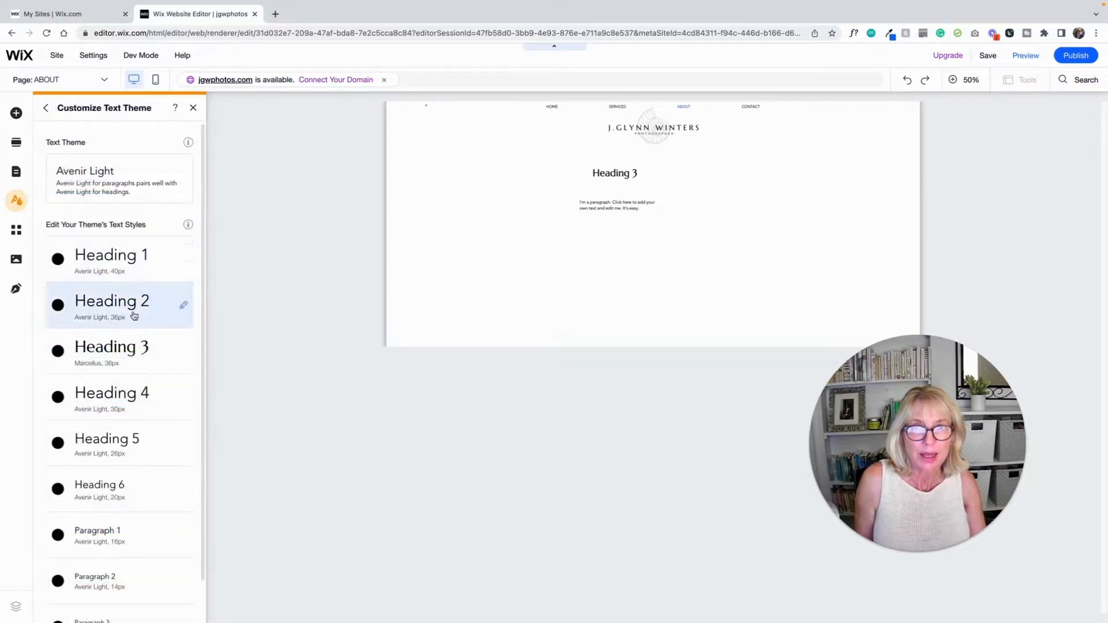
left_click(183, 354)
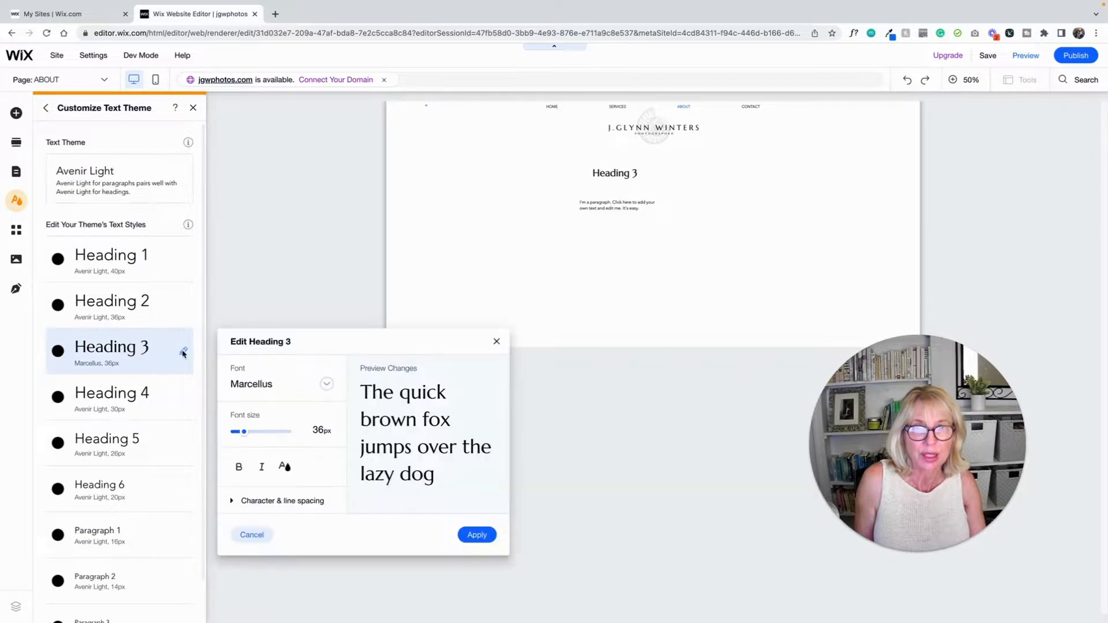
left_click(327, 385)
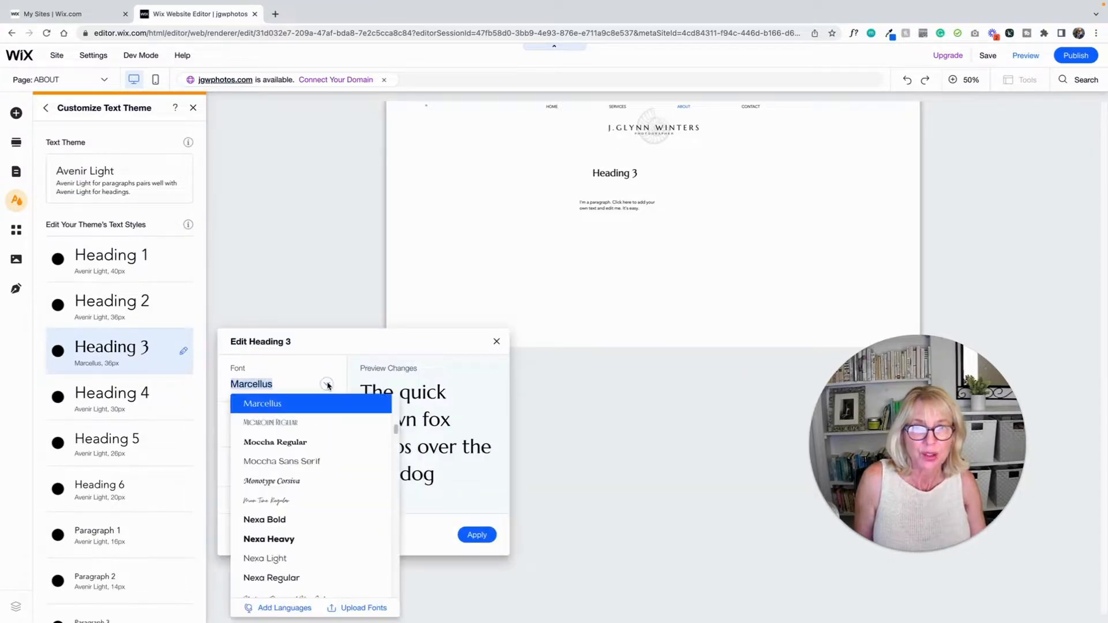
left_click(297, 482)
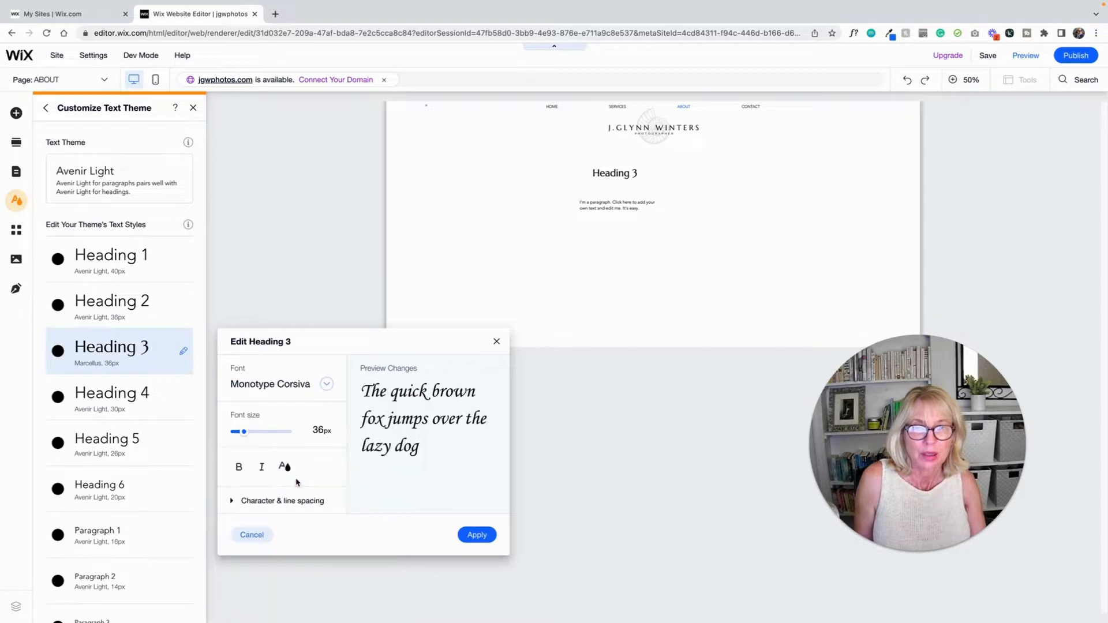
left_click(476, 536)
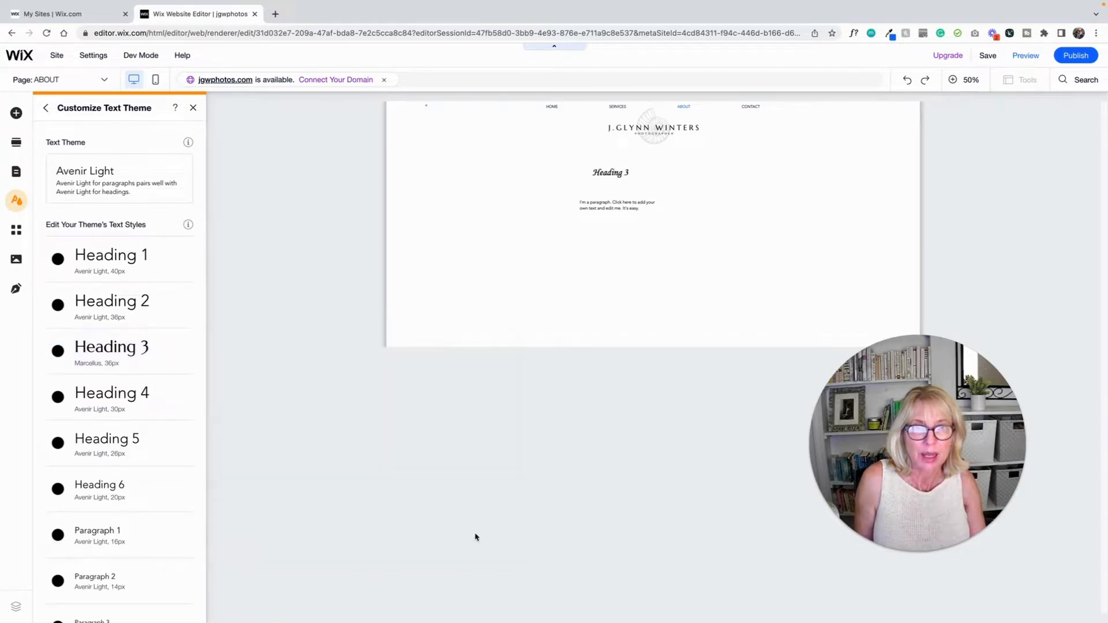
Return to the page editing view and undo the last Heading 3 font change
left_click(651, 179)
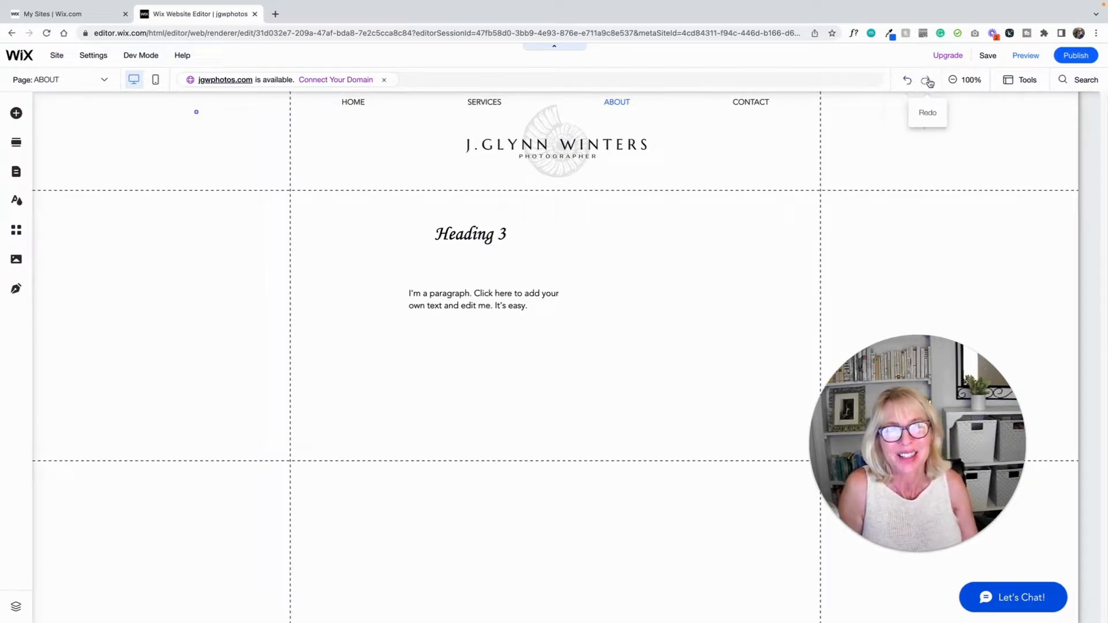
left_click(908, 82)
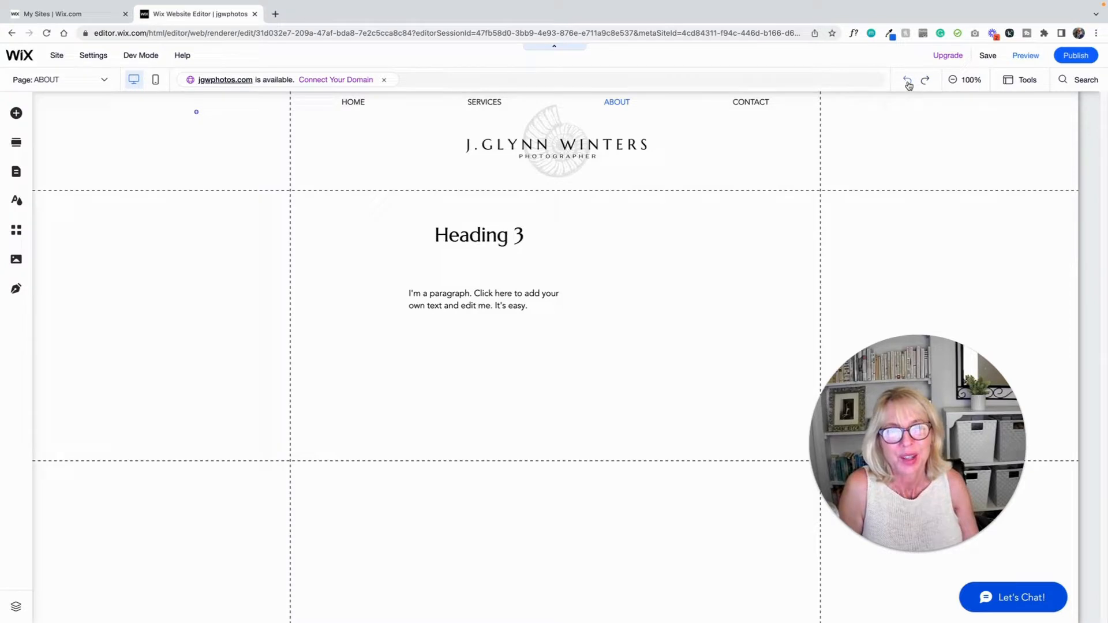